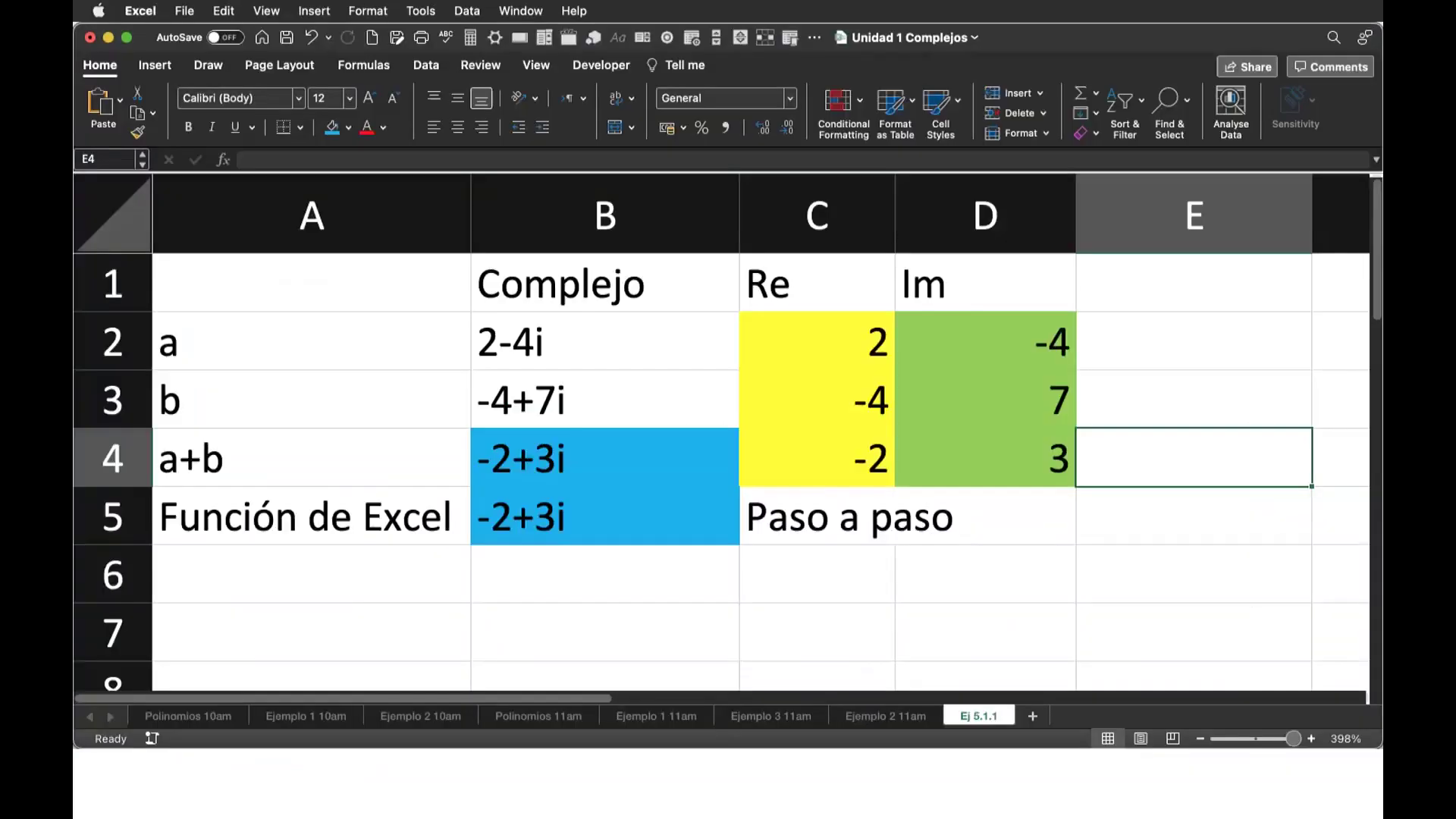
- Add a new sheet to the workbook and name it Ej 5.1.2
left_click(1032, 716)
double_click(1051, 716)
type("Ej 5.1.2")
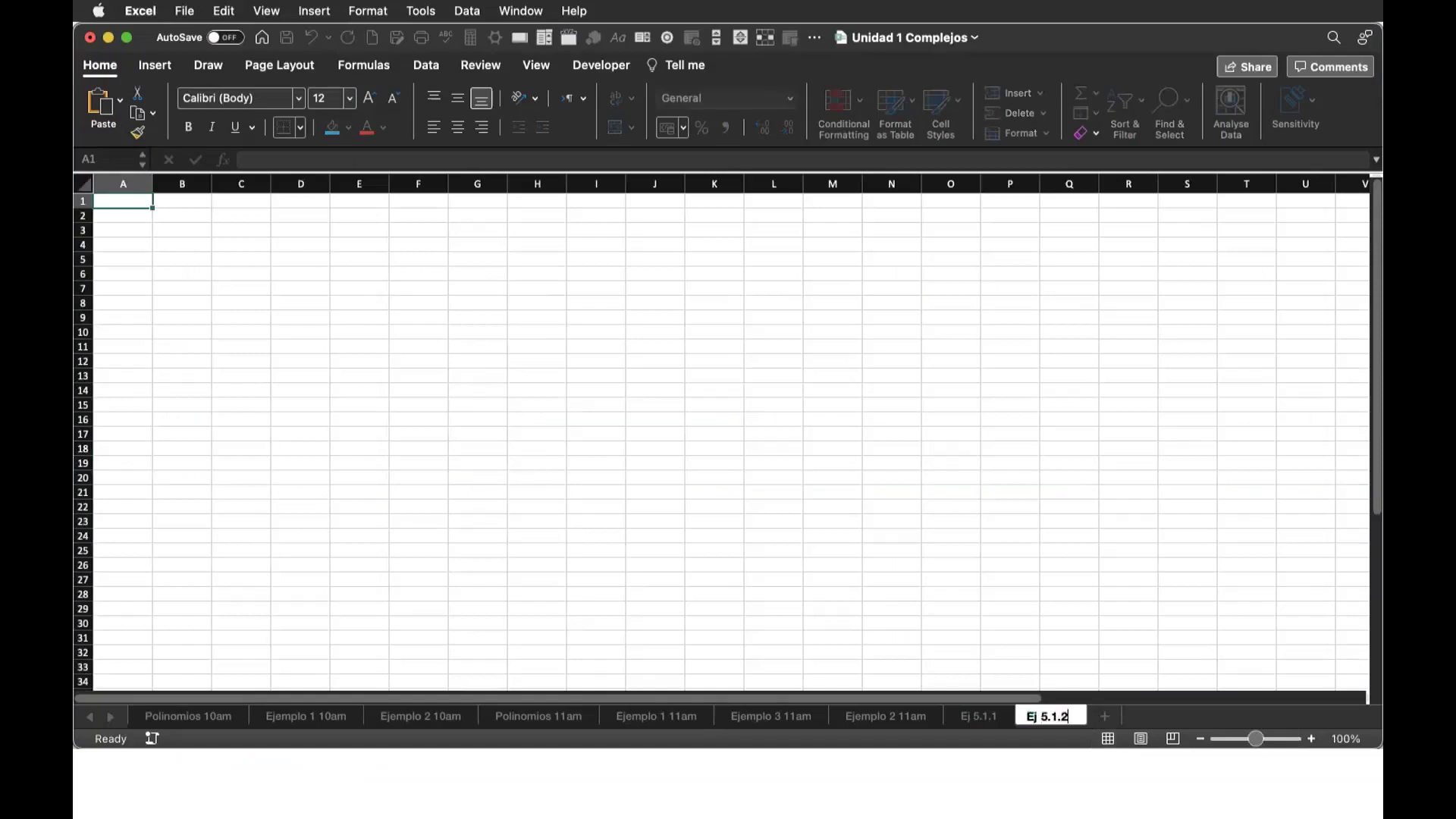
key("Return")
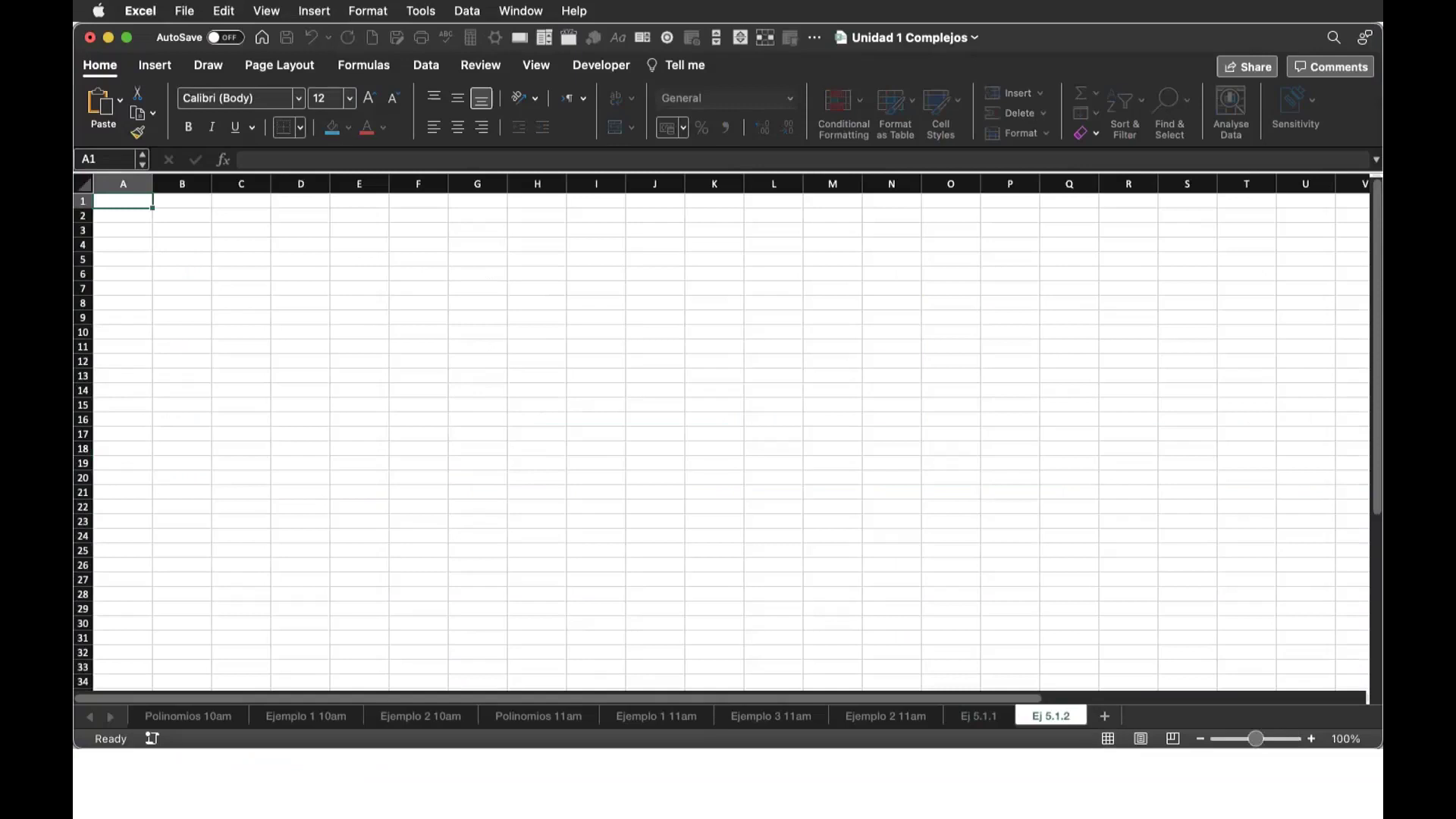
- Enter labels a and b in A2:A3 and the header Complejo in B1
scroll(956, 624, "up", 5)
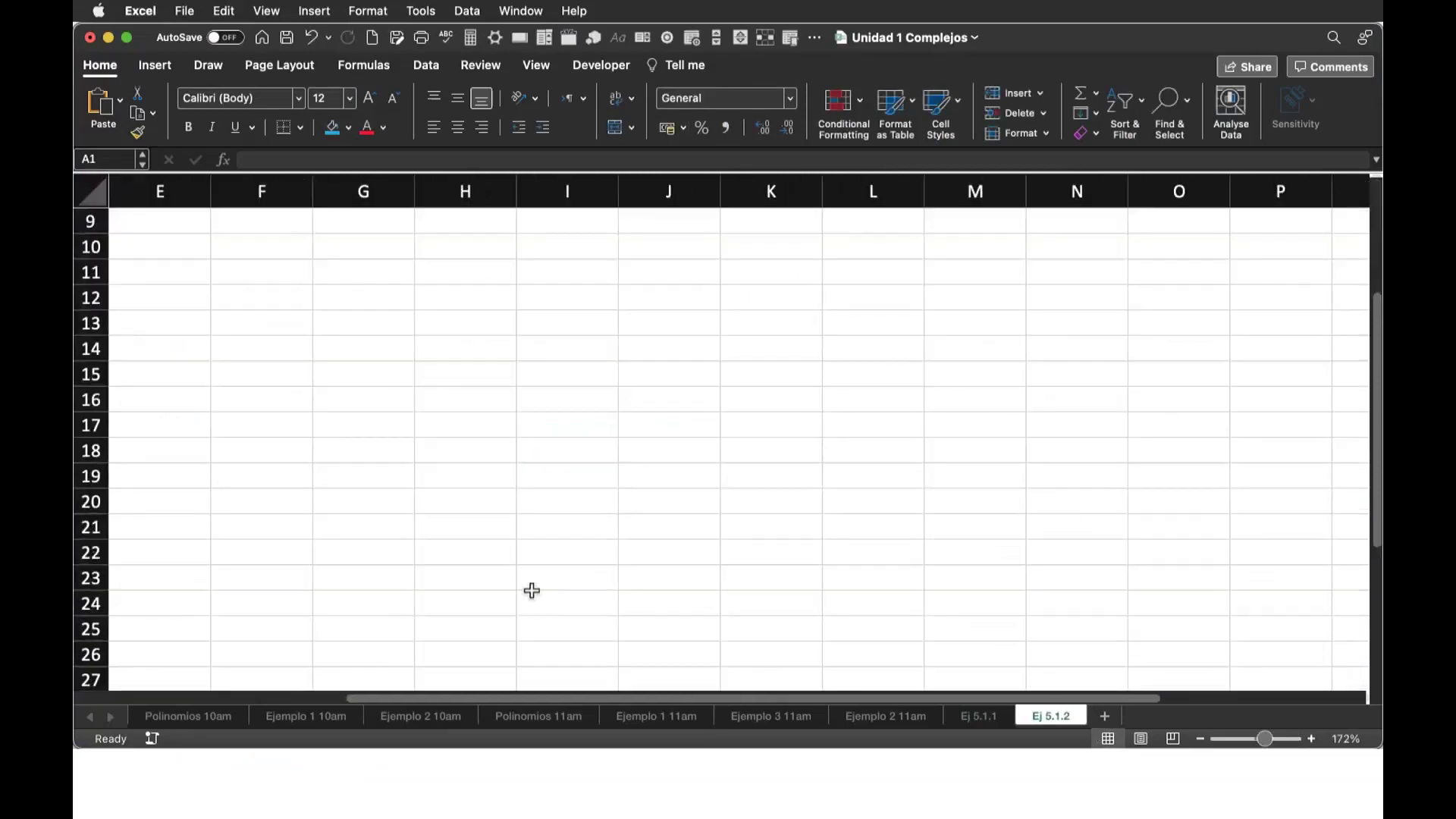
scroll(531, 582, "up", 5)
key("Down")
type("a")
key("Return")
type("b")
key("Up")
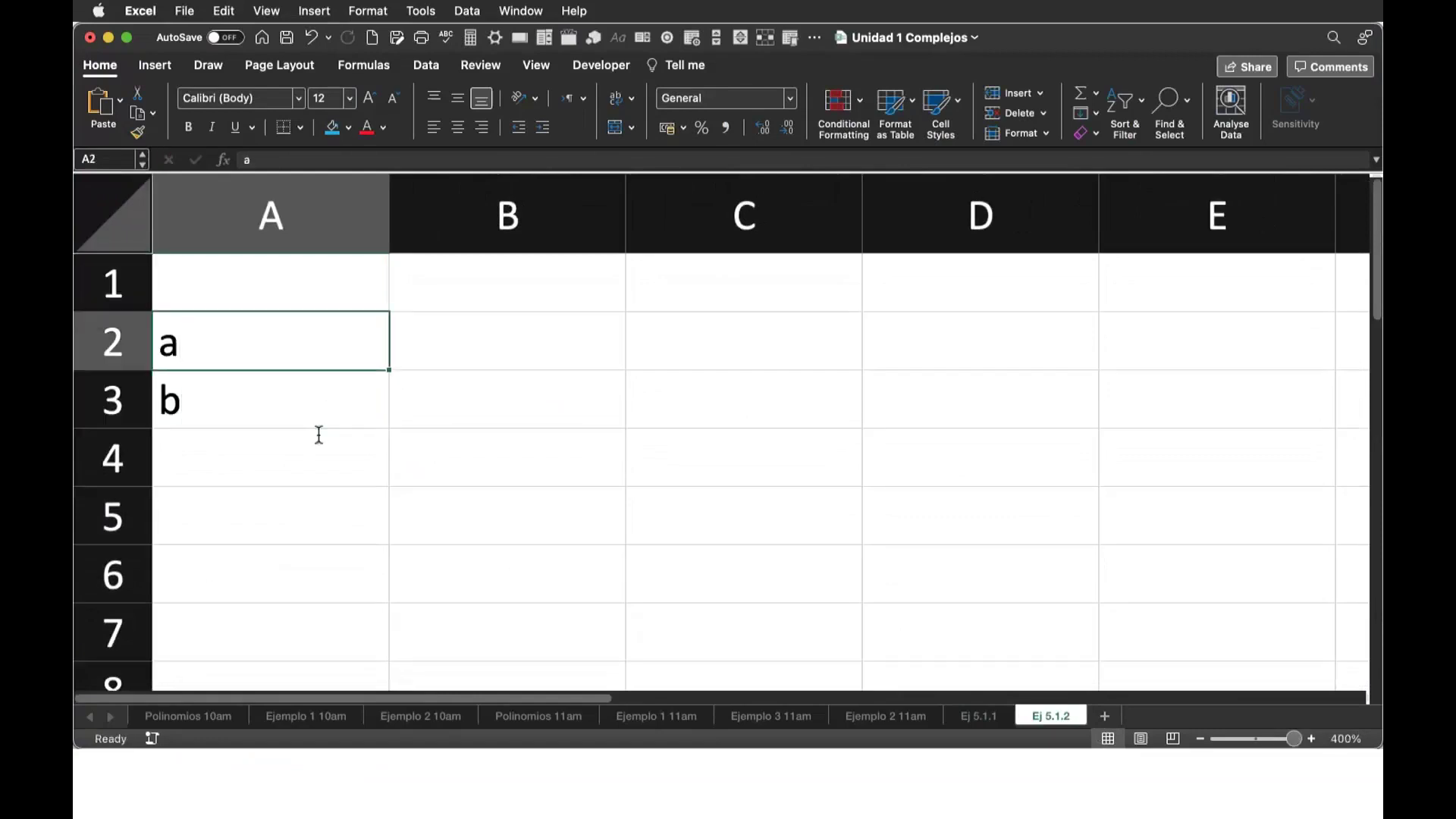
key("Up")
key("Right")
type("Com")
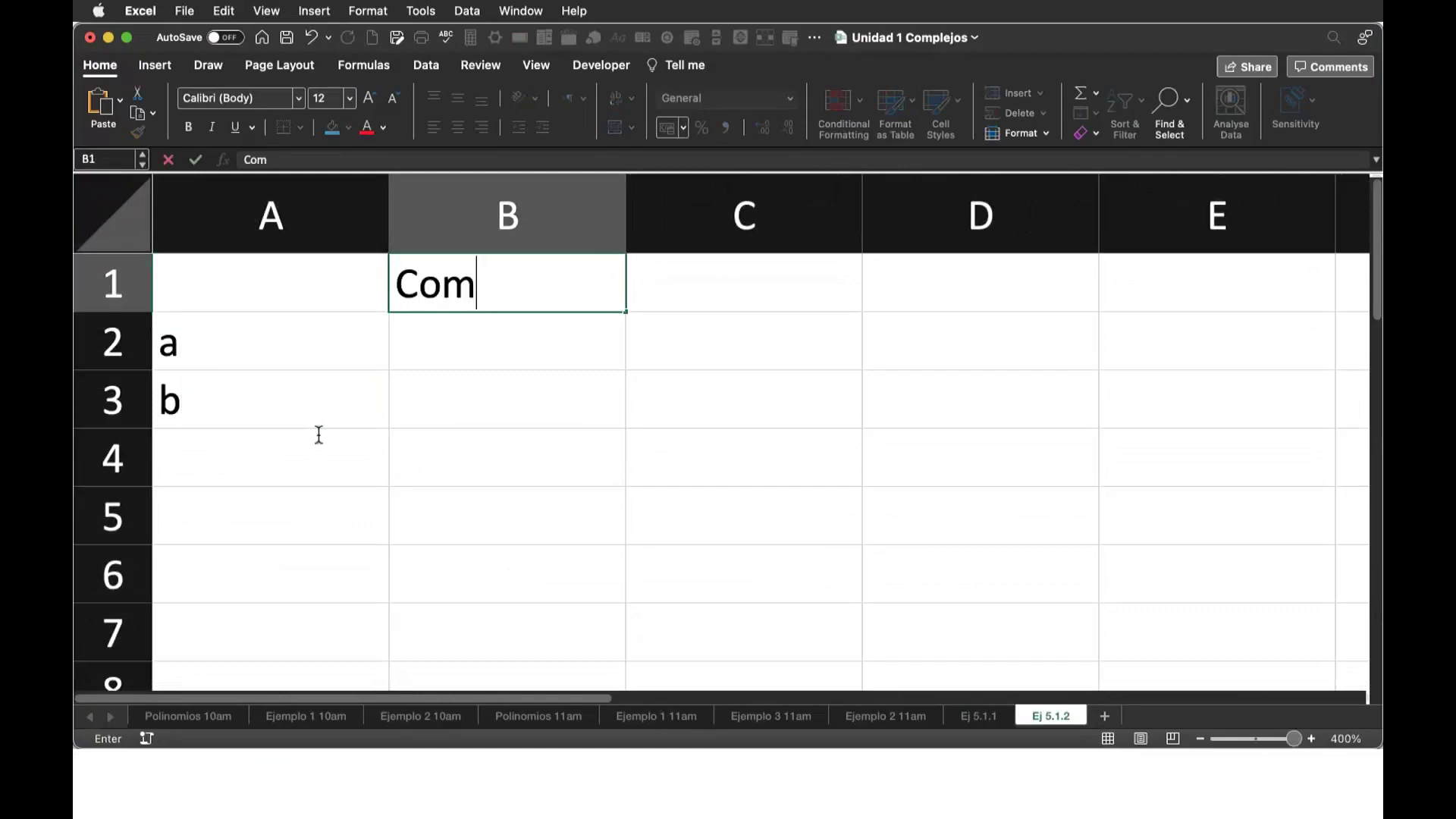
type("plejo")
key("Return")
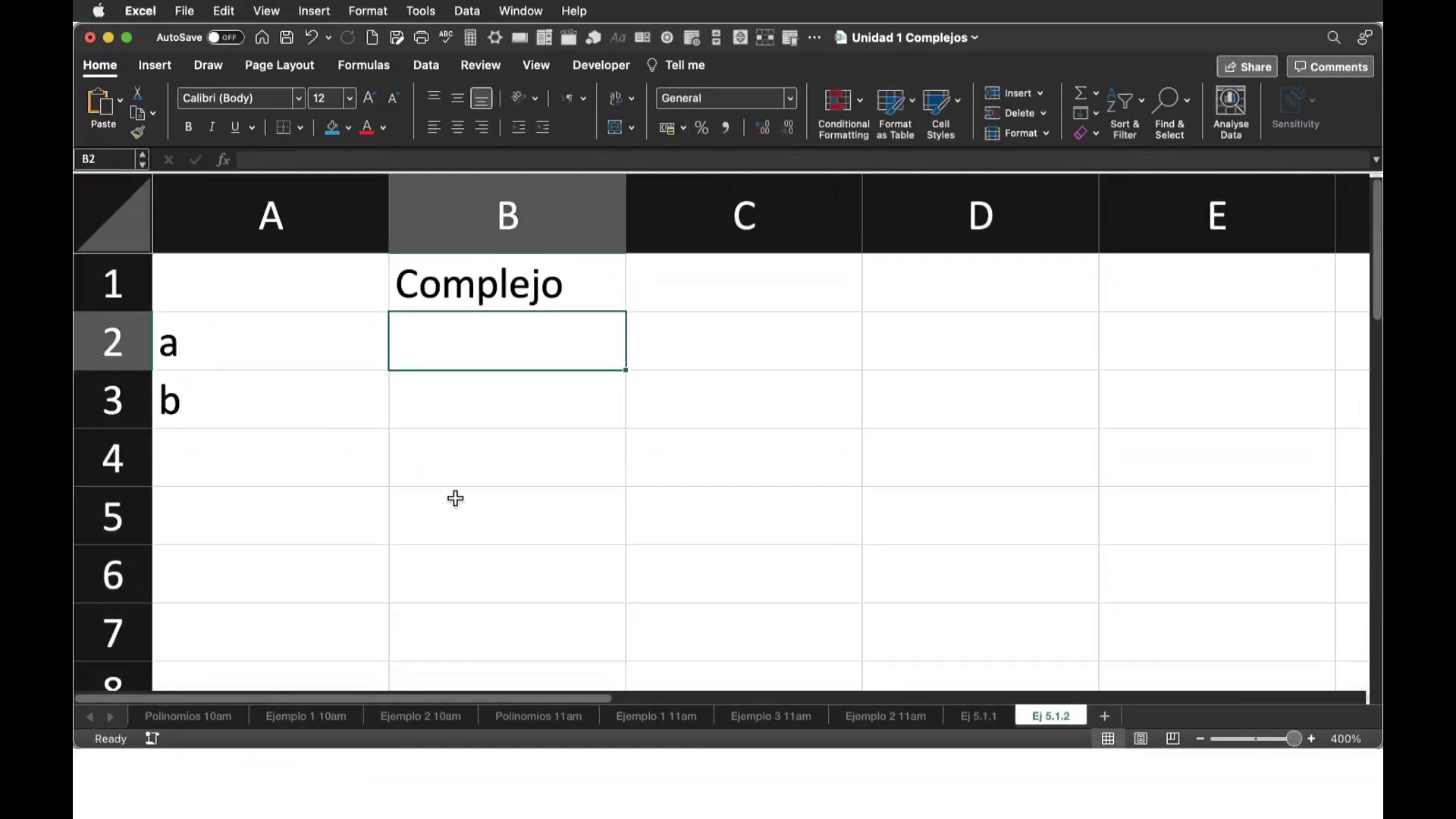
key("super+Tab")
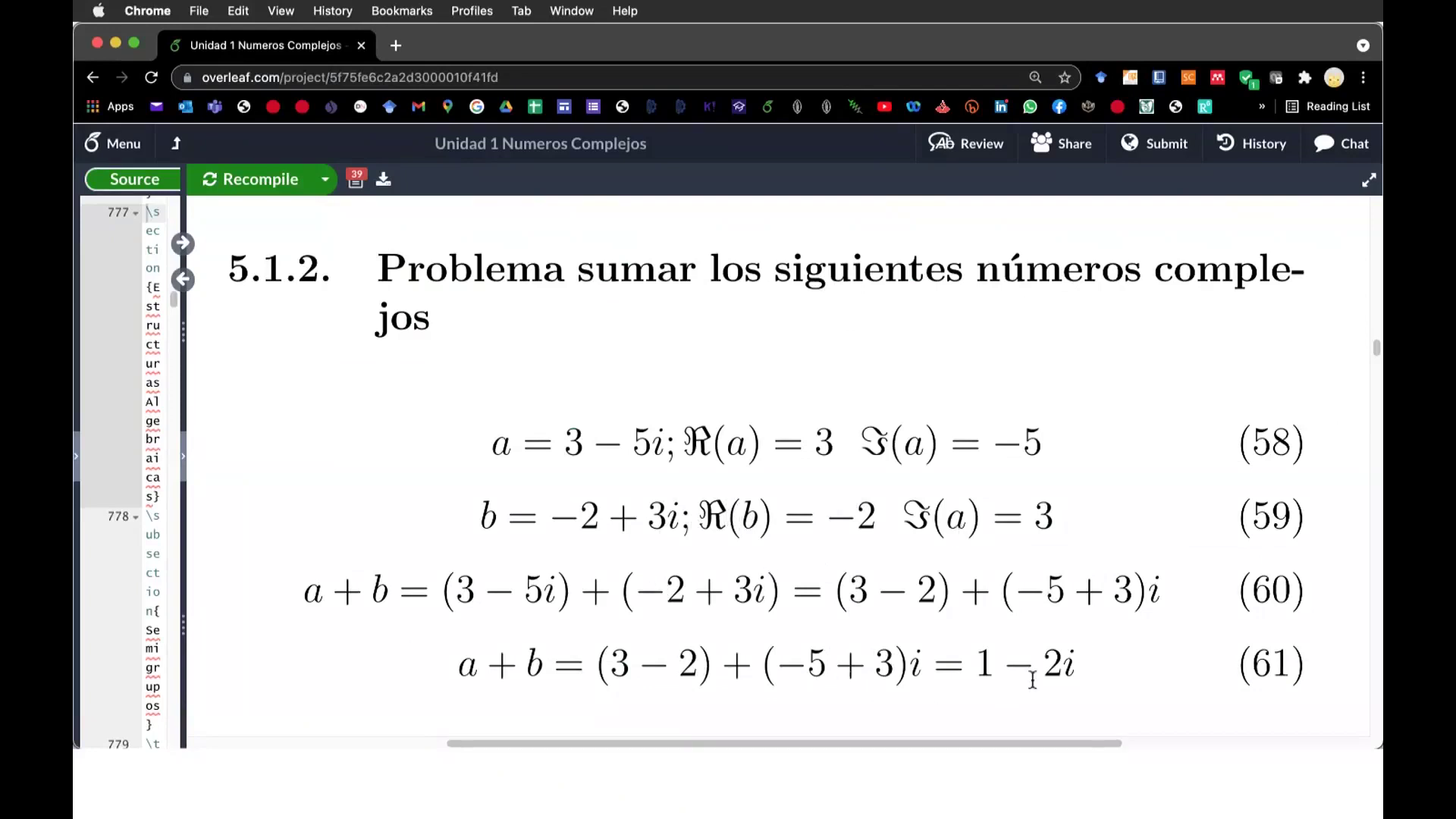
- After reading the values of a and b in the Overleaf PDF, return to the Excel sheet
key("super+Tab")
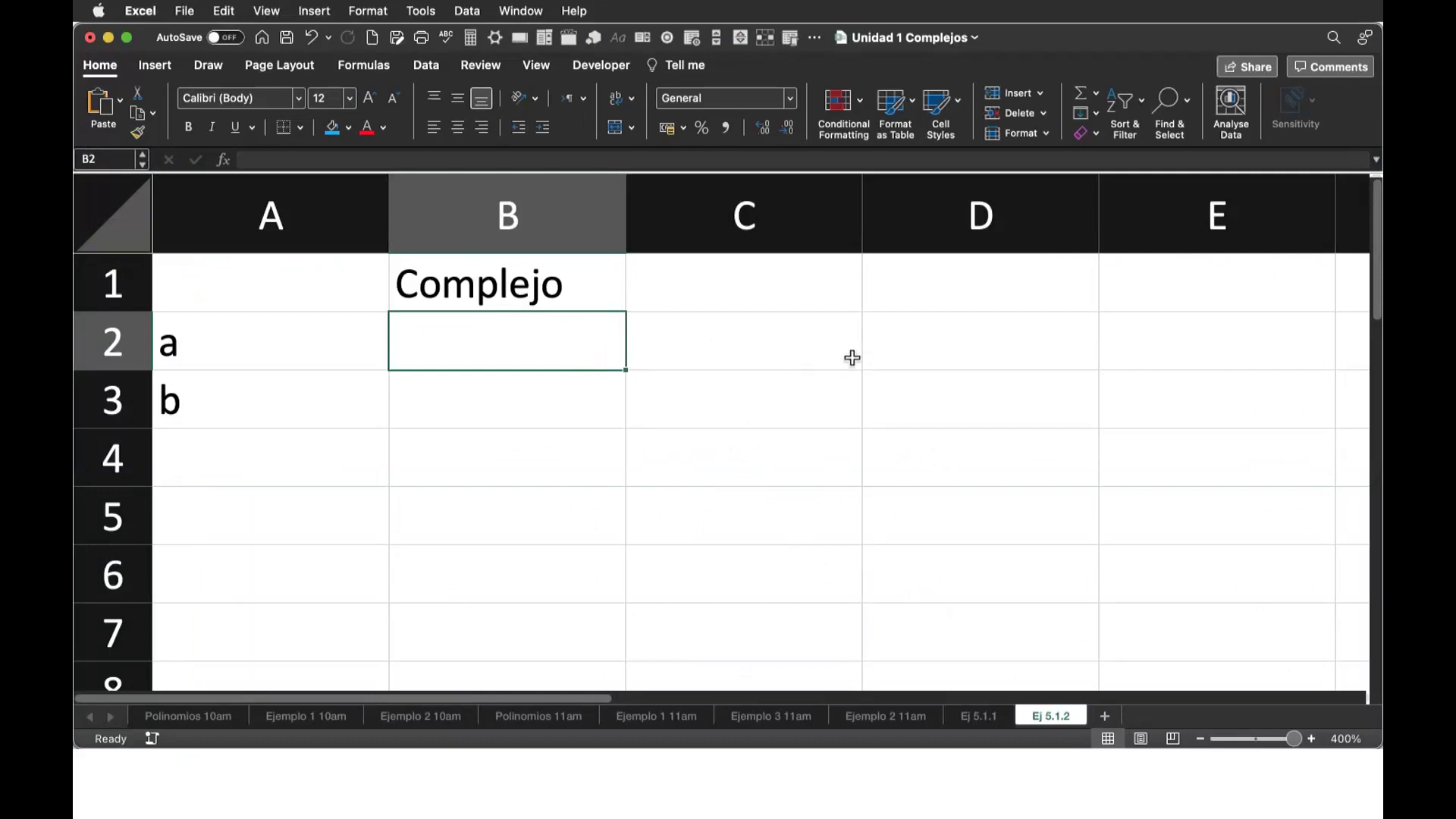
- Enter the complex number 3-5i in B2 as ="3-5i"
key("Up")
key("Right")
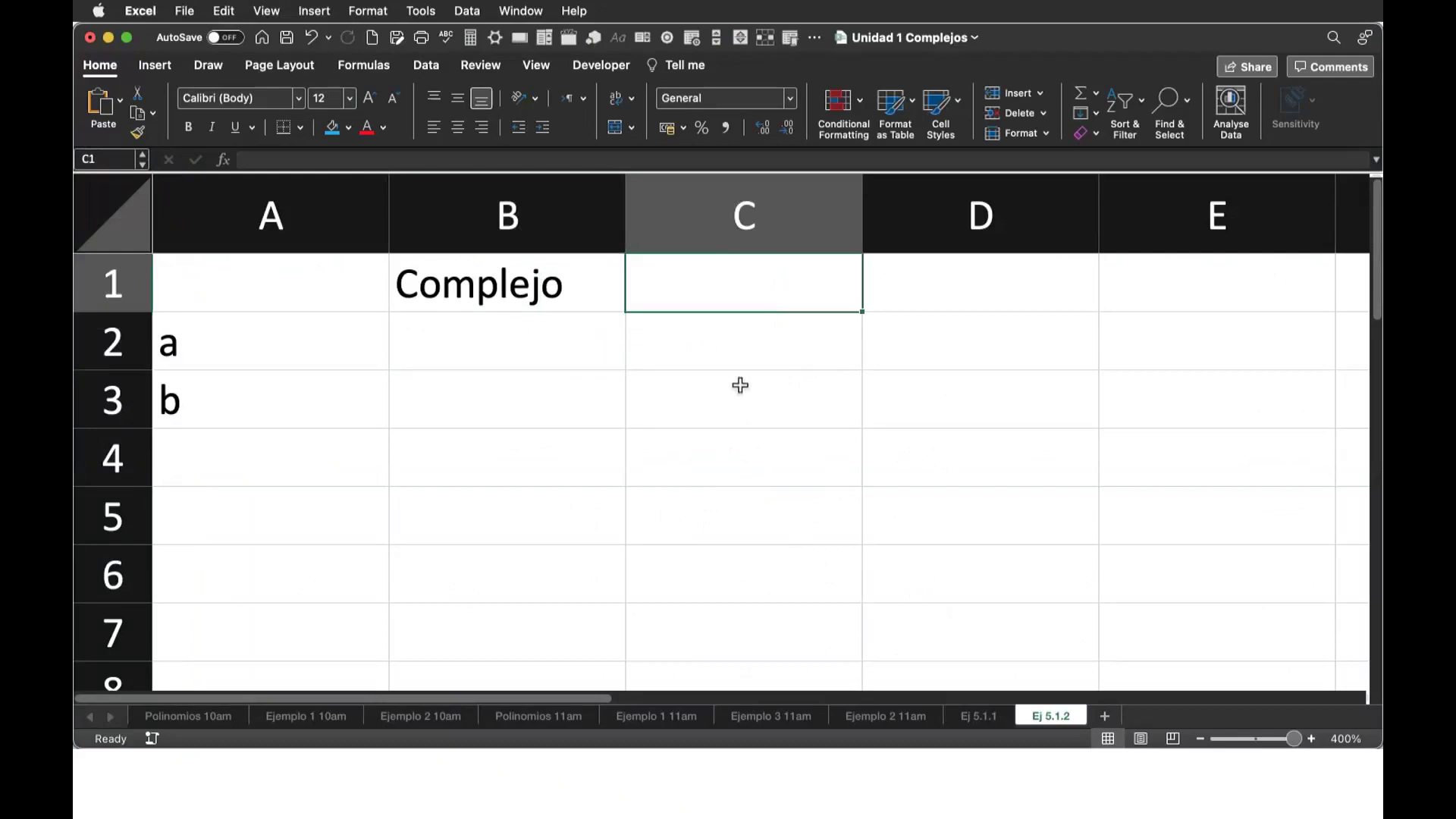
key("Left")
key("Down")
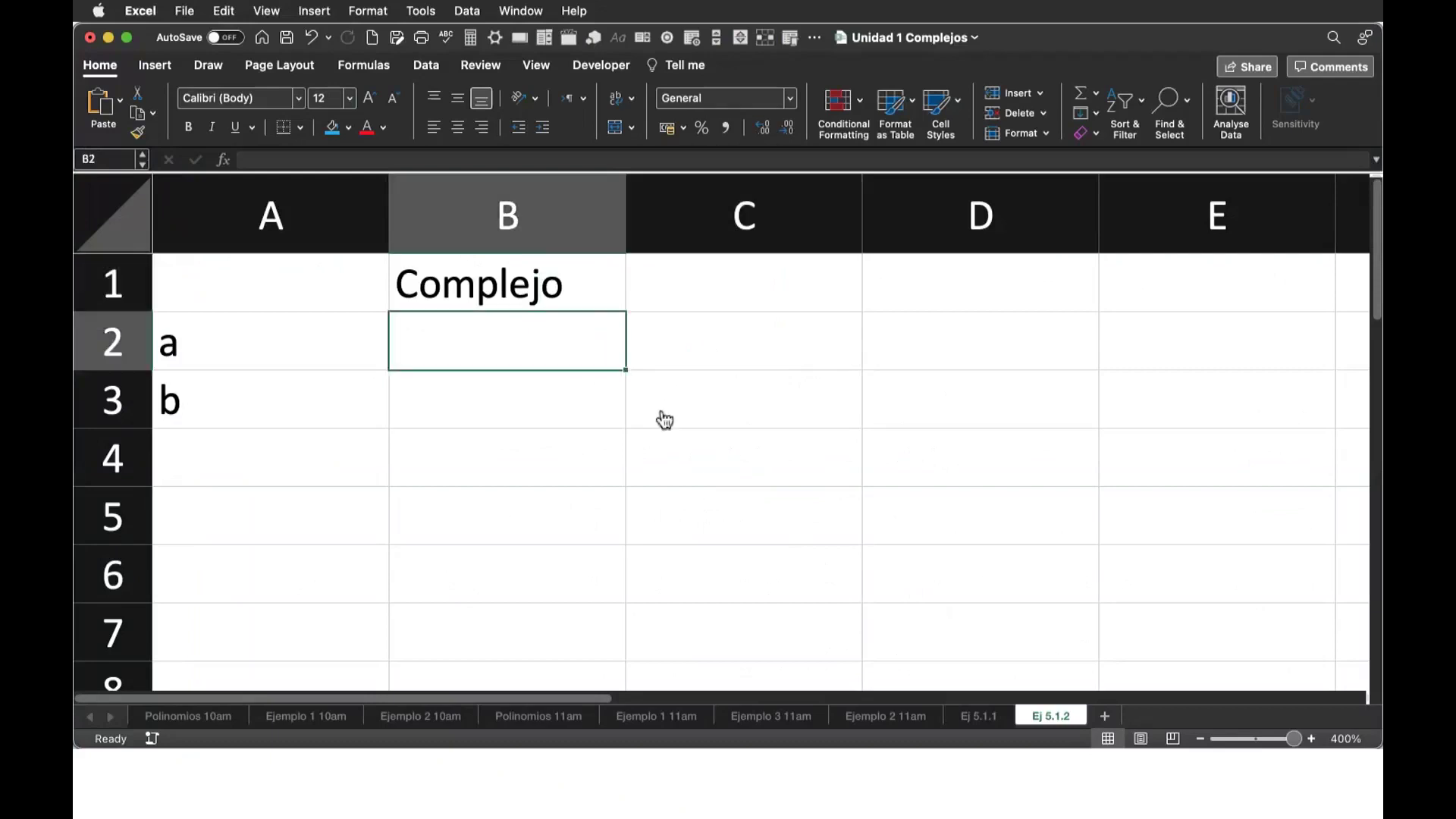
key("super+Tab")
key("super+Tab")
type("=\"3")
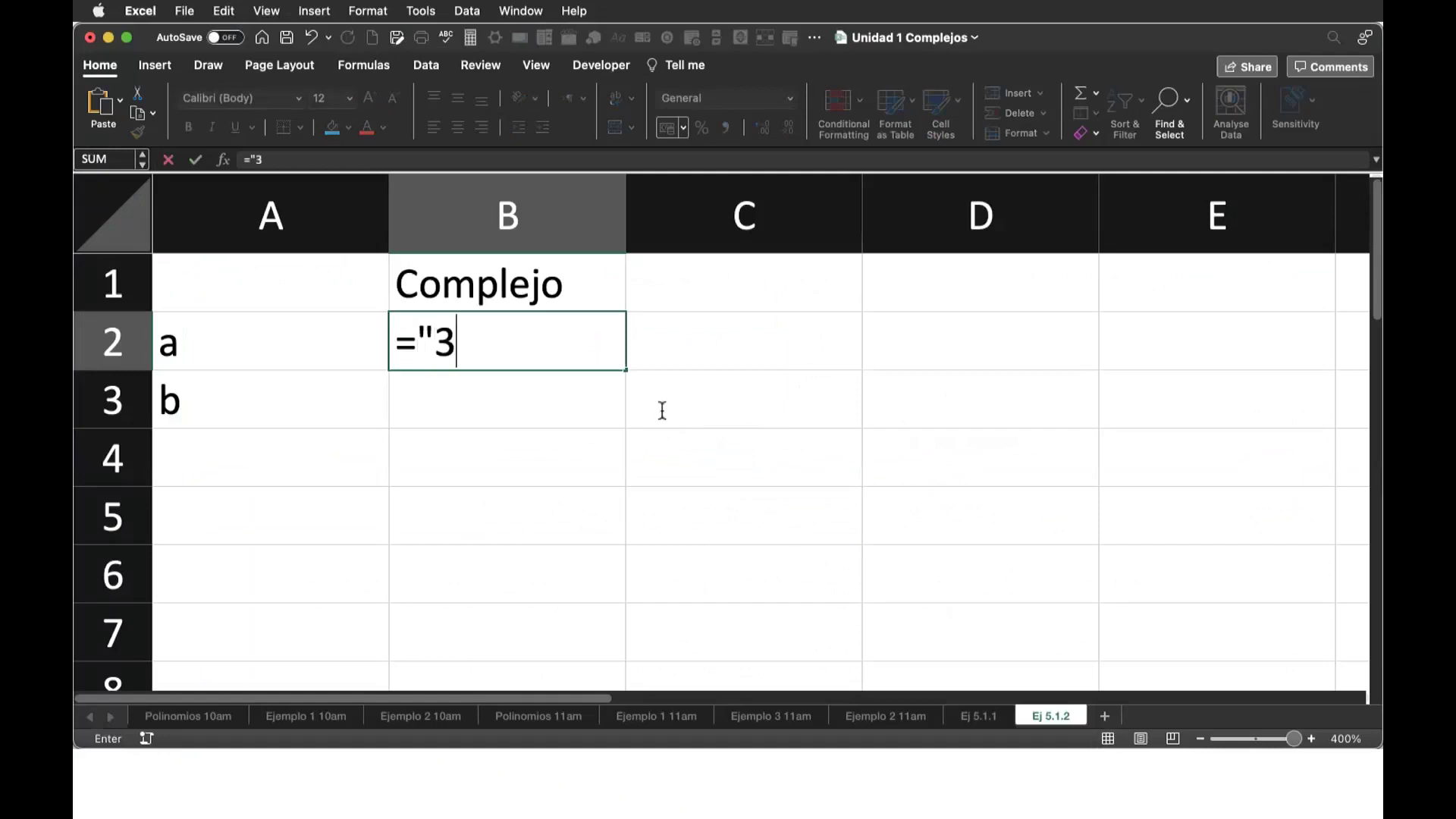
type("-5i\"")
key("Return")
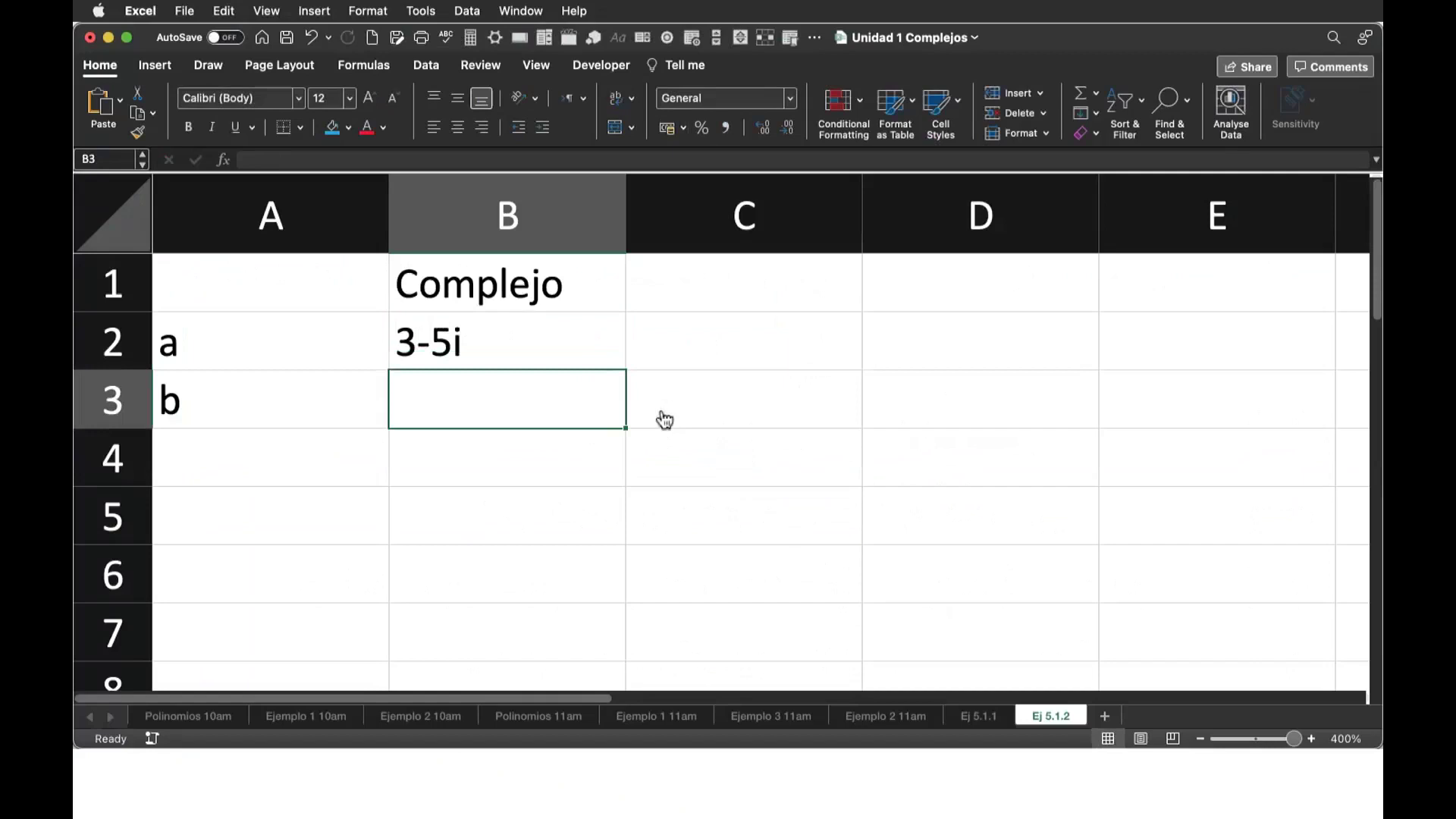
- Enter the complex number -2+3i in B3 as ="-2+3i"
key("super+Tab")
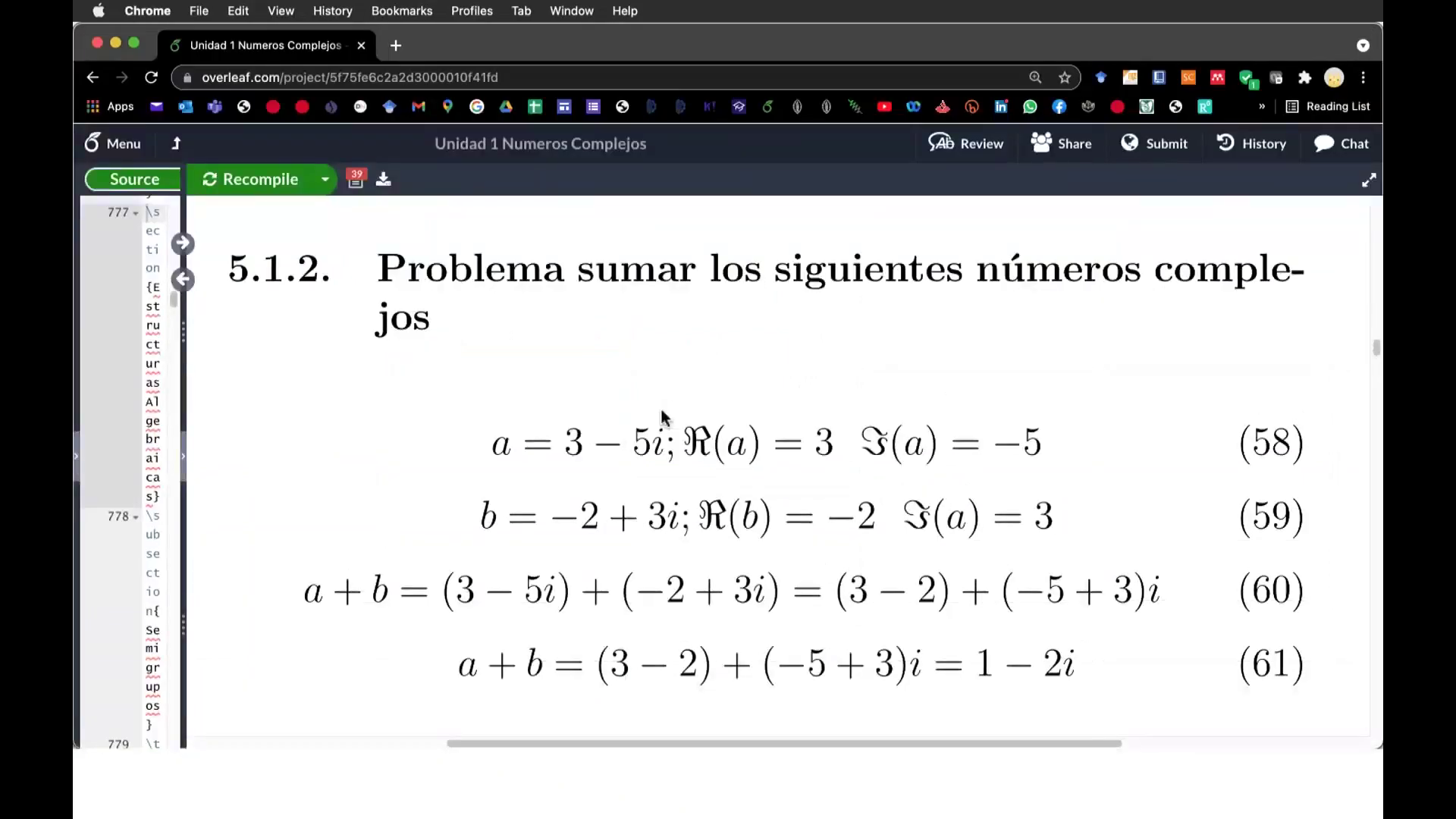
key("super+Tab")
type("=\"-2+3")
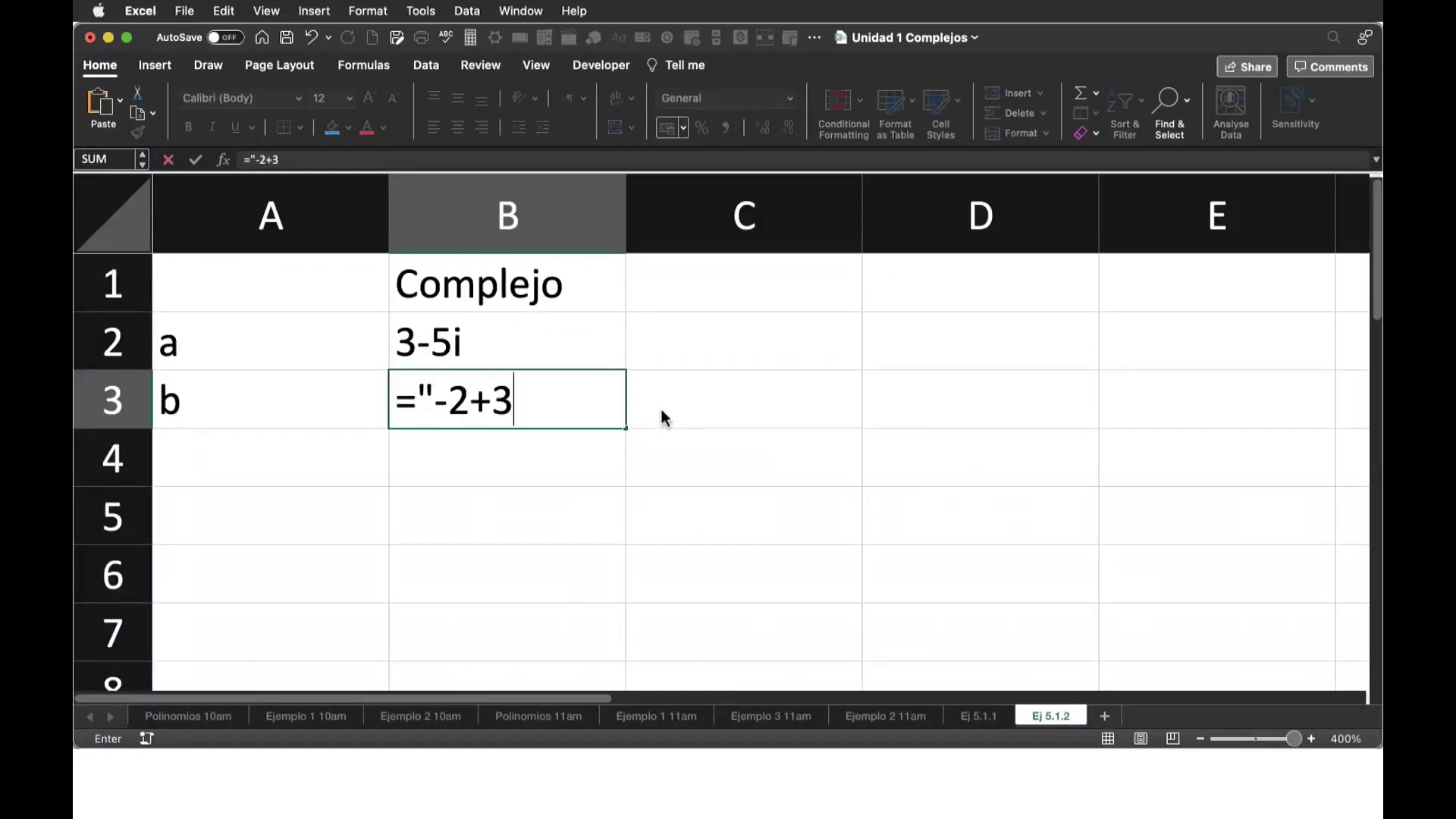
type("i\"")
key("Return")
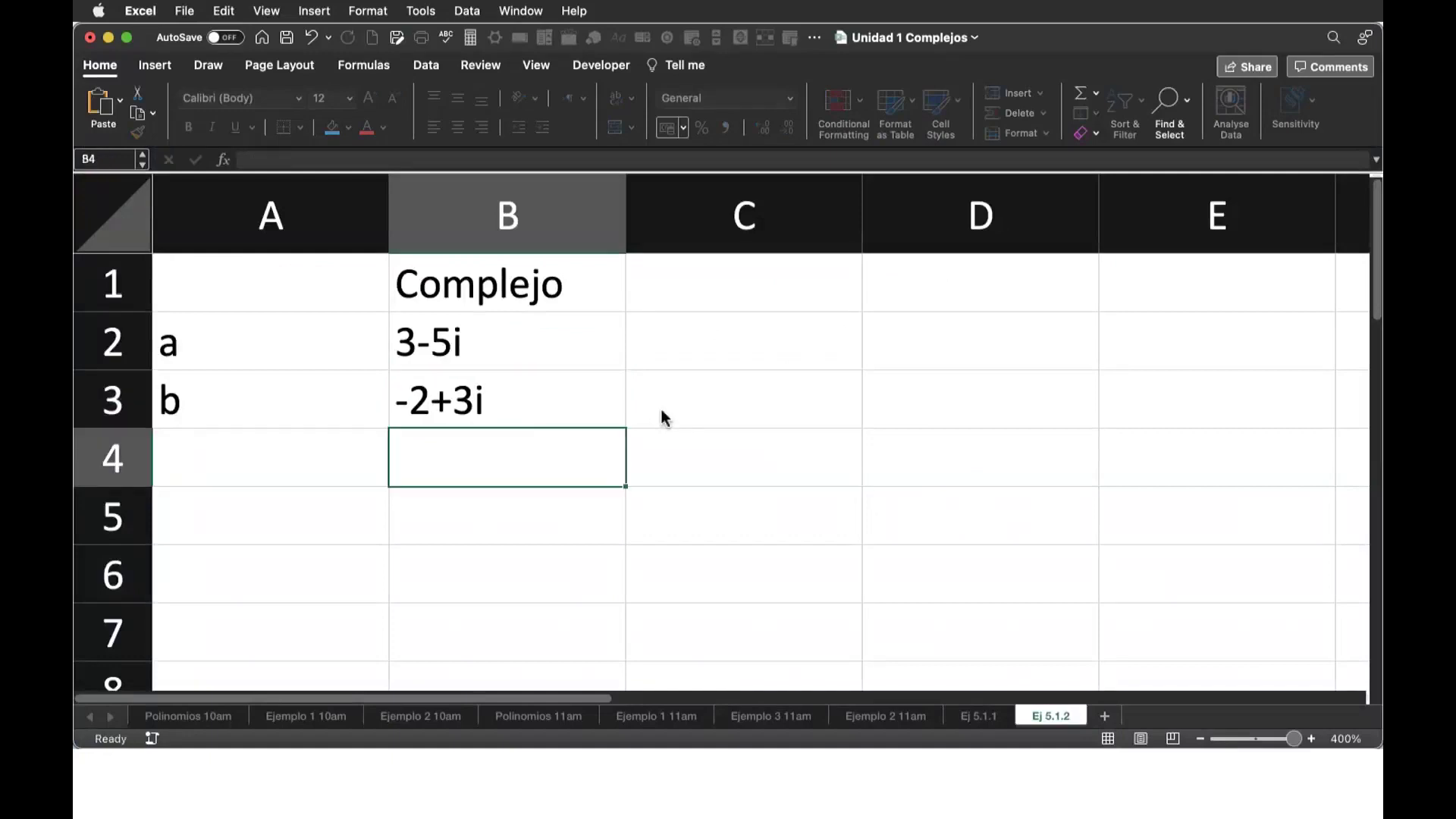
key("Up")
key("Up")
key("Up")
key("Right")
- Add headers Re and Im in C1:D1 and enter =IMREAL(B2) in C2, giving 3
type("R")
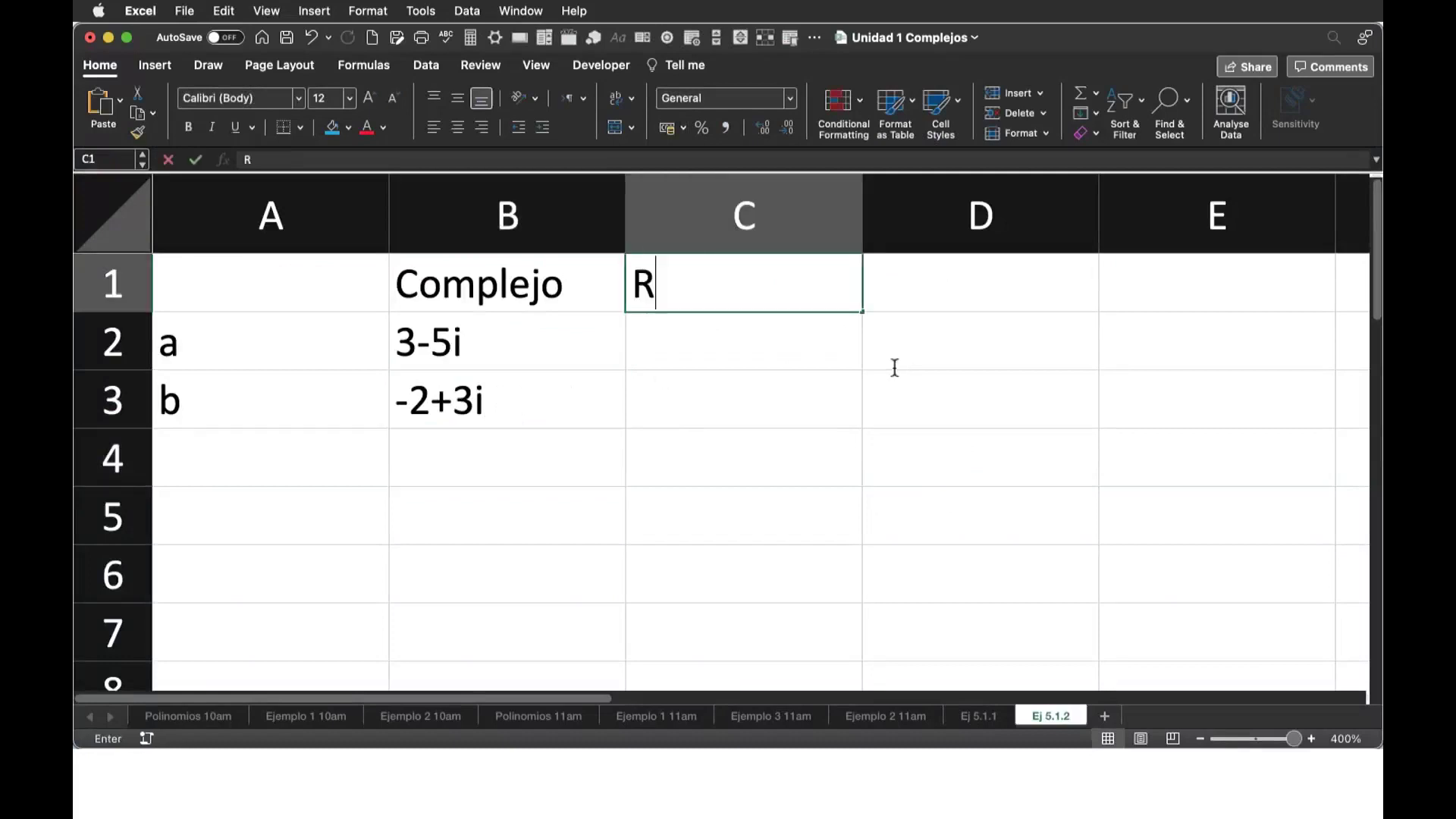
type("e")
key("Tab")
type("Im")
key("Tab")
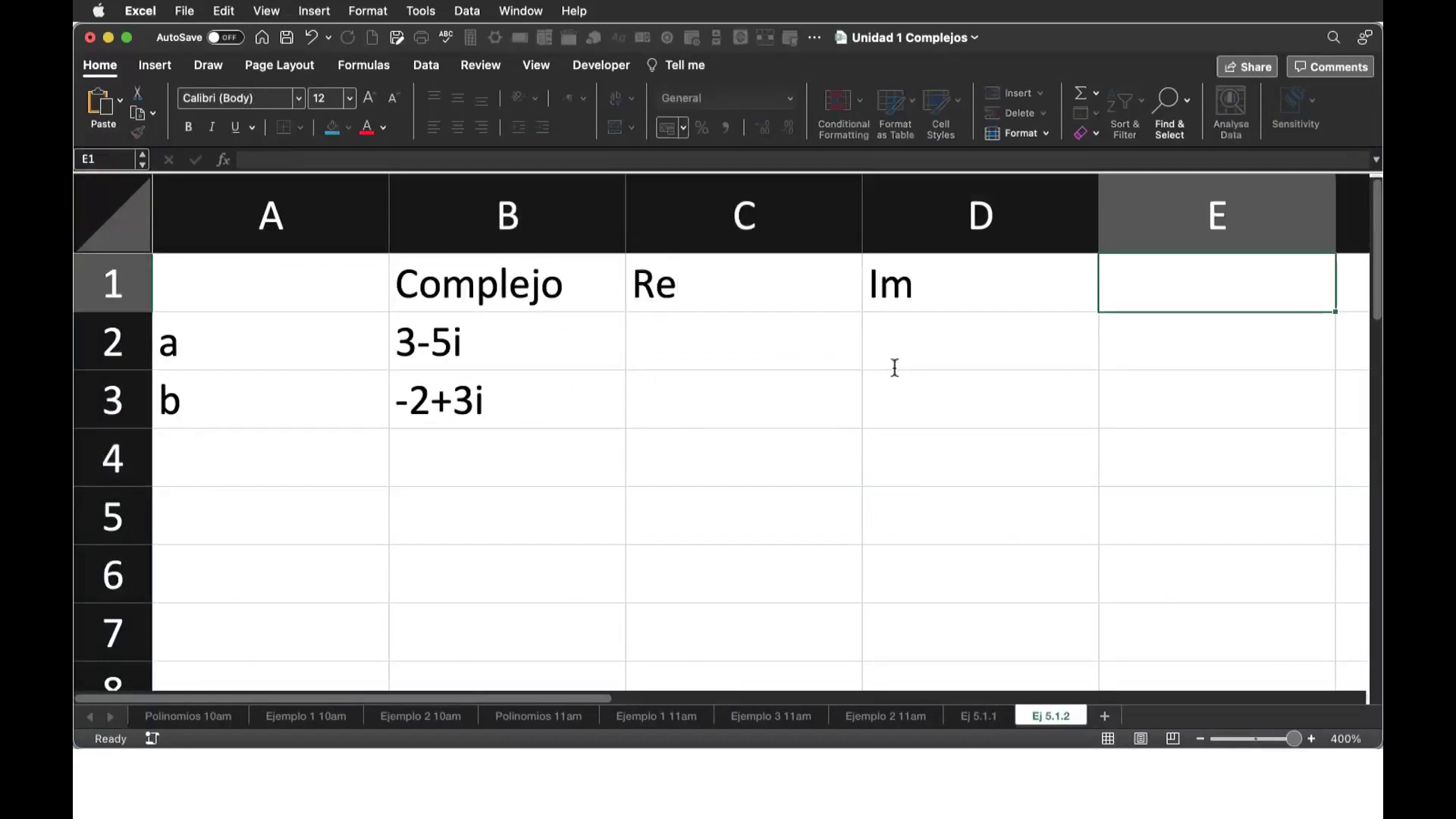
key("Return")
type("=imreal")
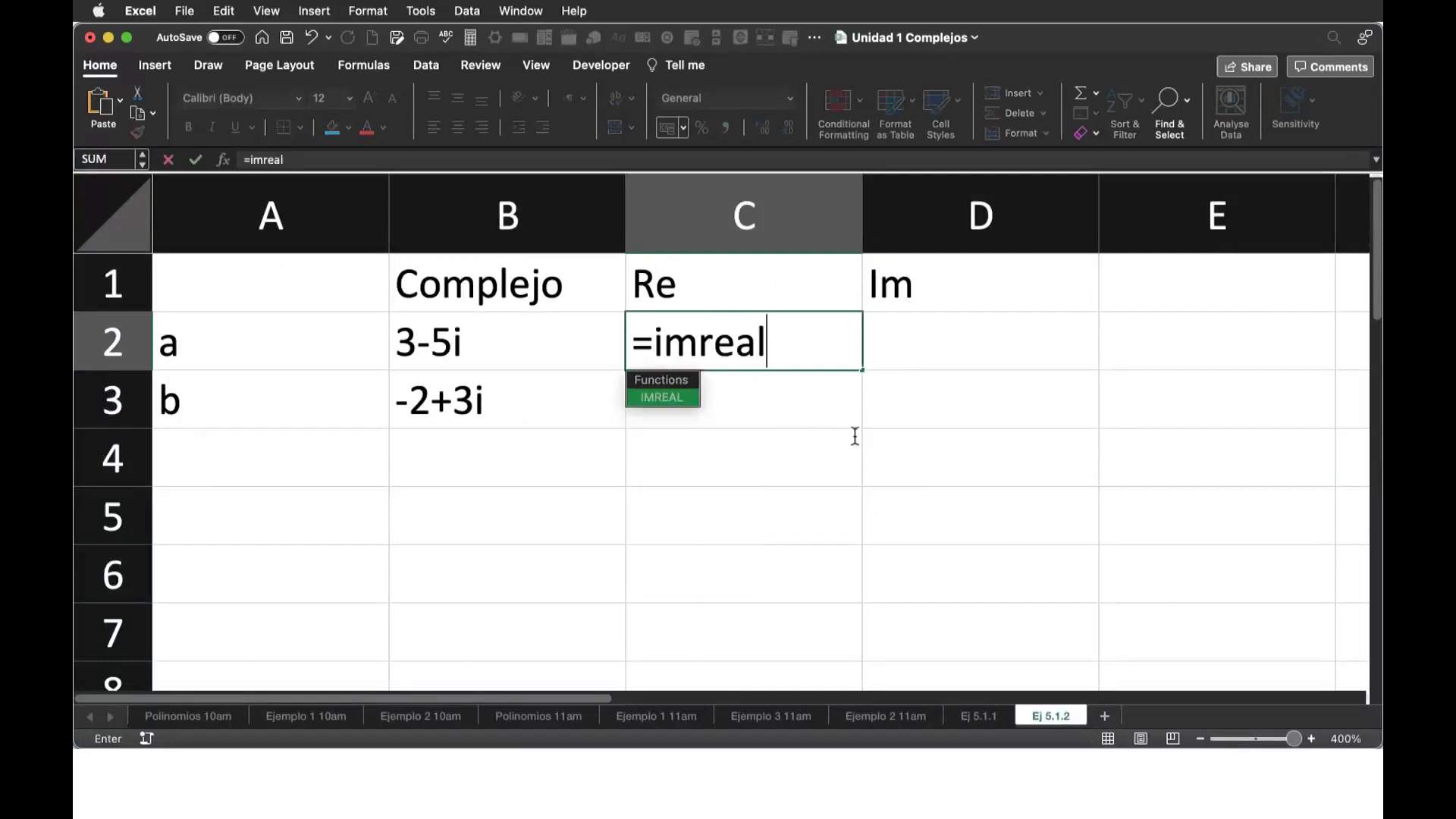
type("(")
key("Left")
type(")")
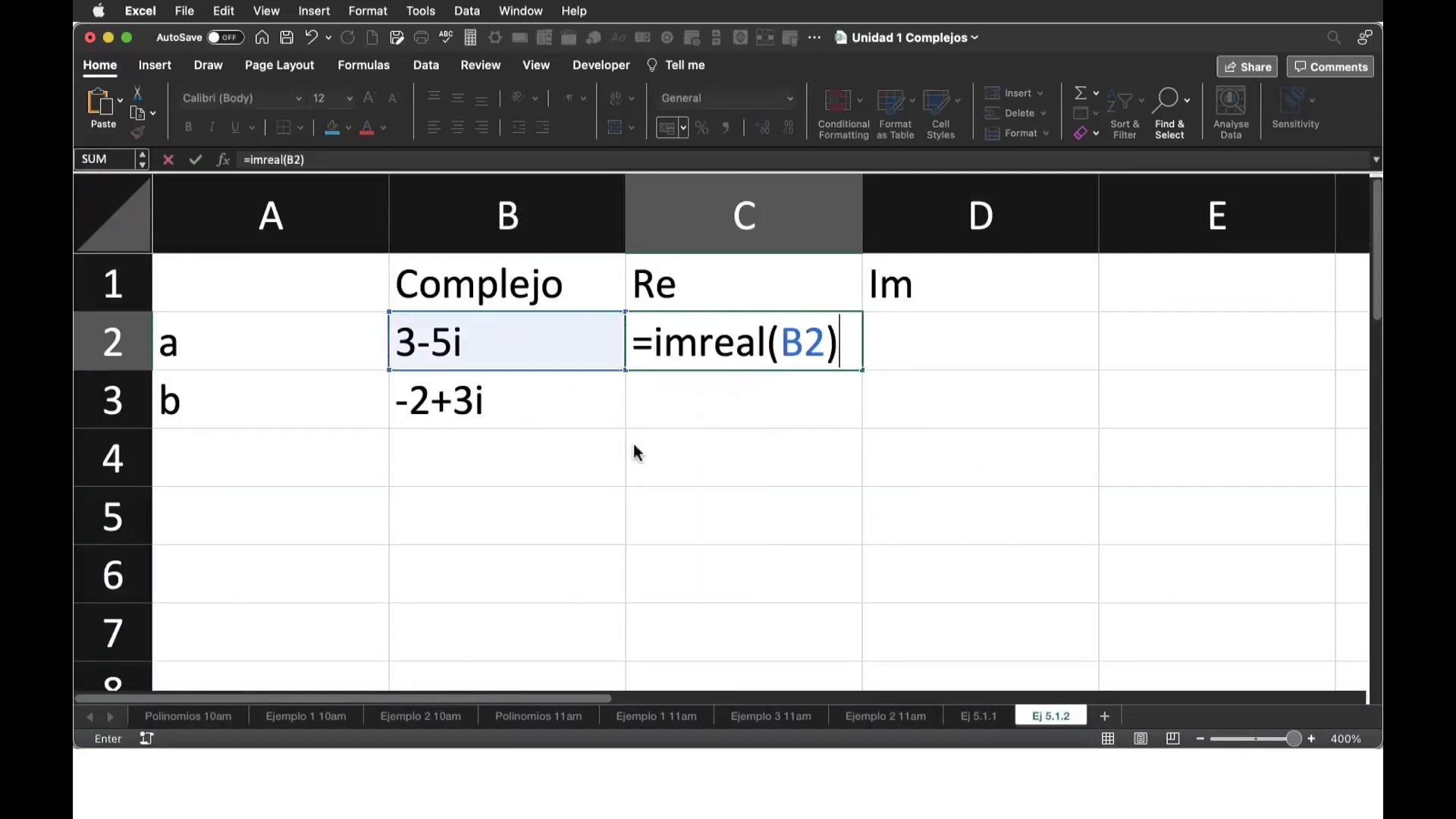
key("Return")
- Enter =IMAGINARY(B2) in D2, giving -5
key("Up")
key("Right")
type(")")
key("BackSpace")
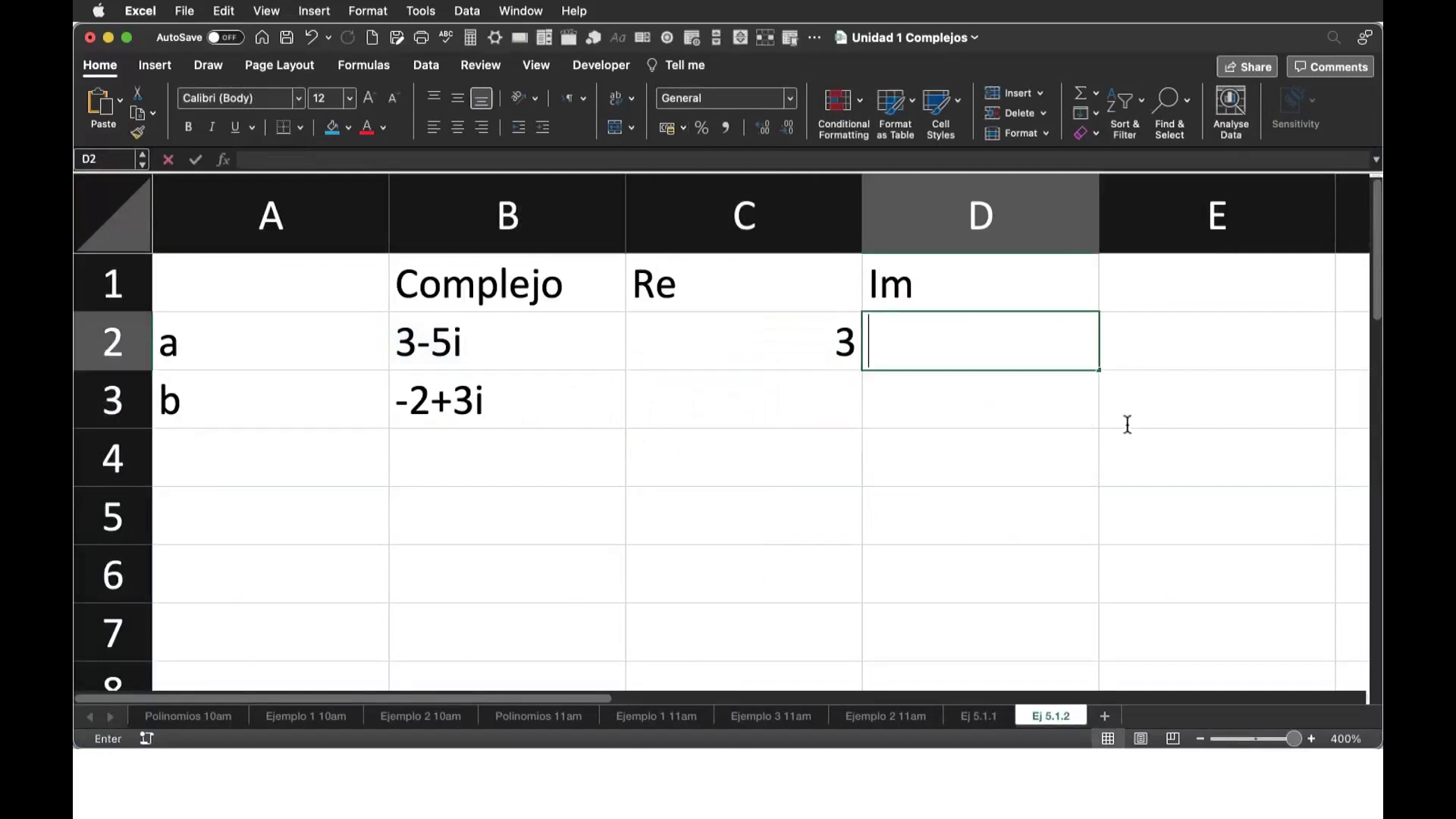
type("=ima")
key("Down")
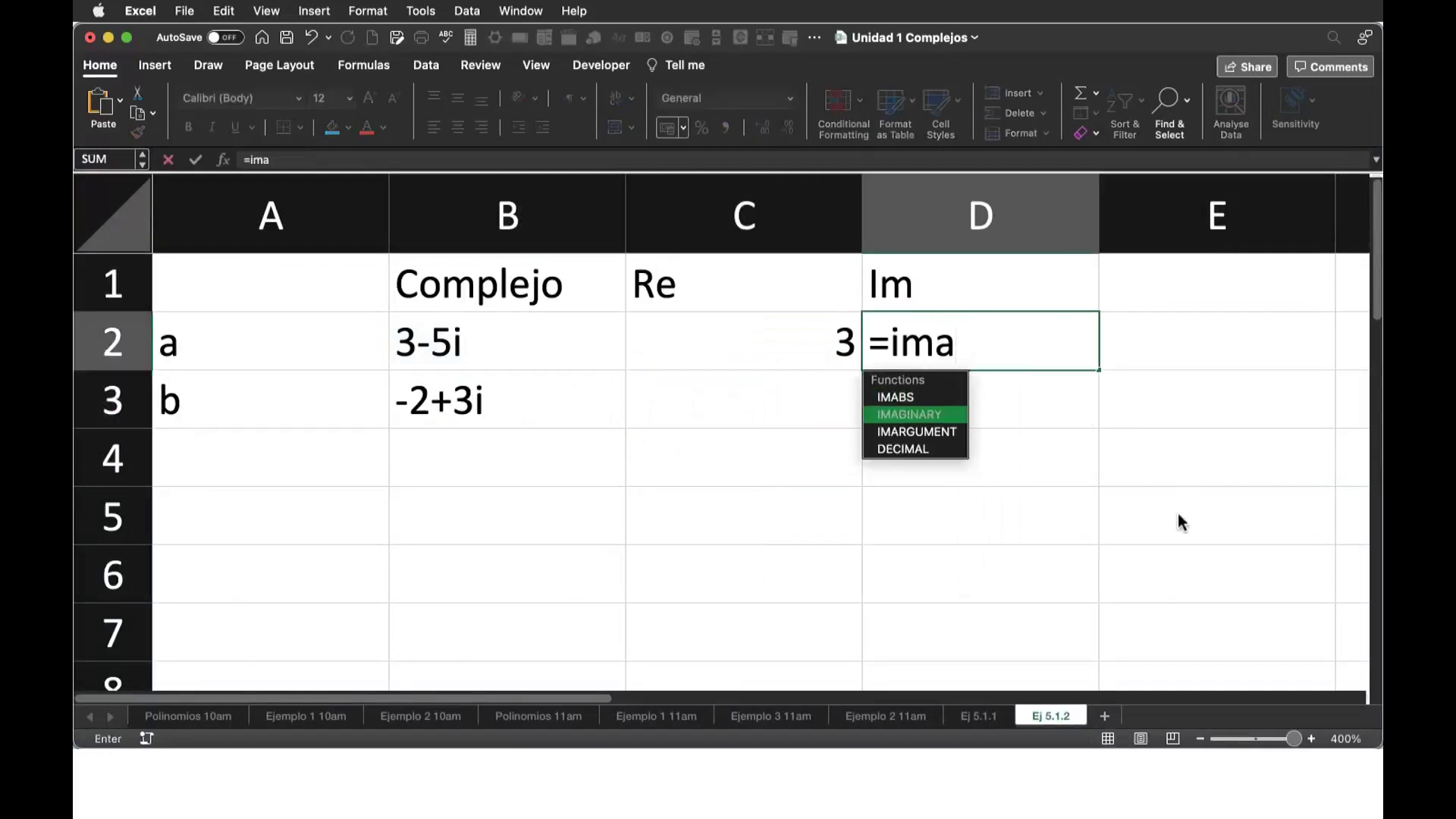
key("Tab")
key("Left")
key("Left")
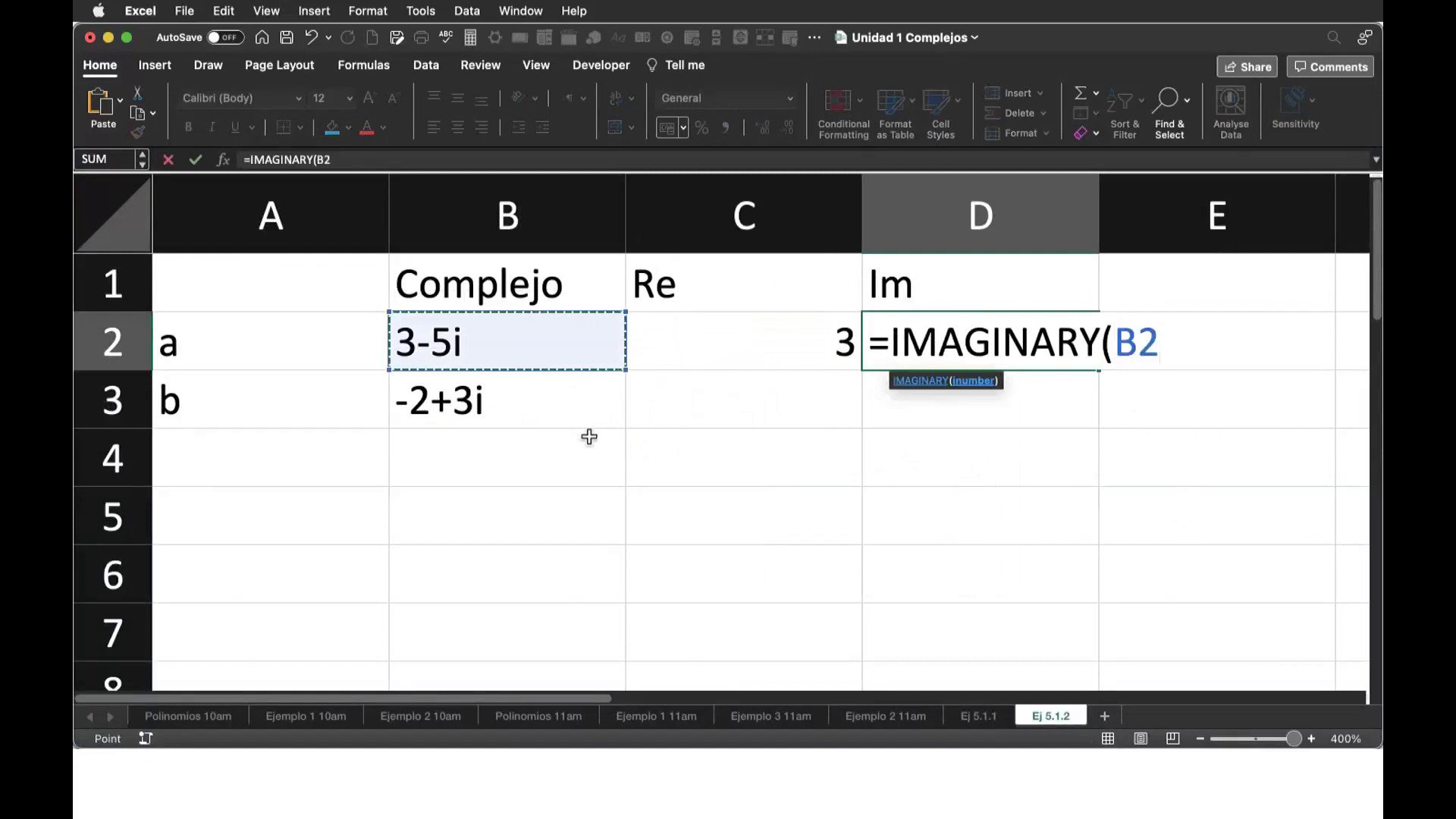
type(")")
key("Return")
- Fill the C2:D2 formulas down to row 3, showing -2 and 3 for b
left_click_drag(758, 341, 986, 341)
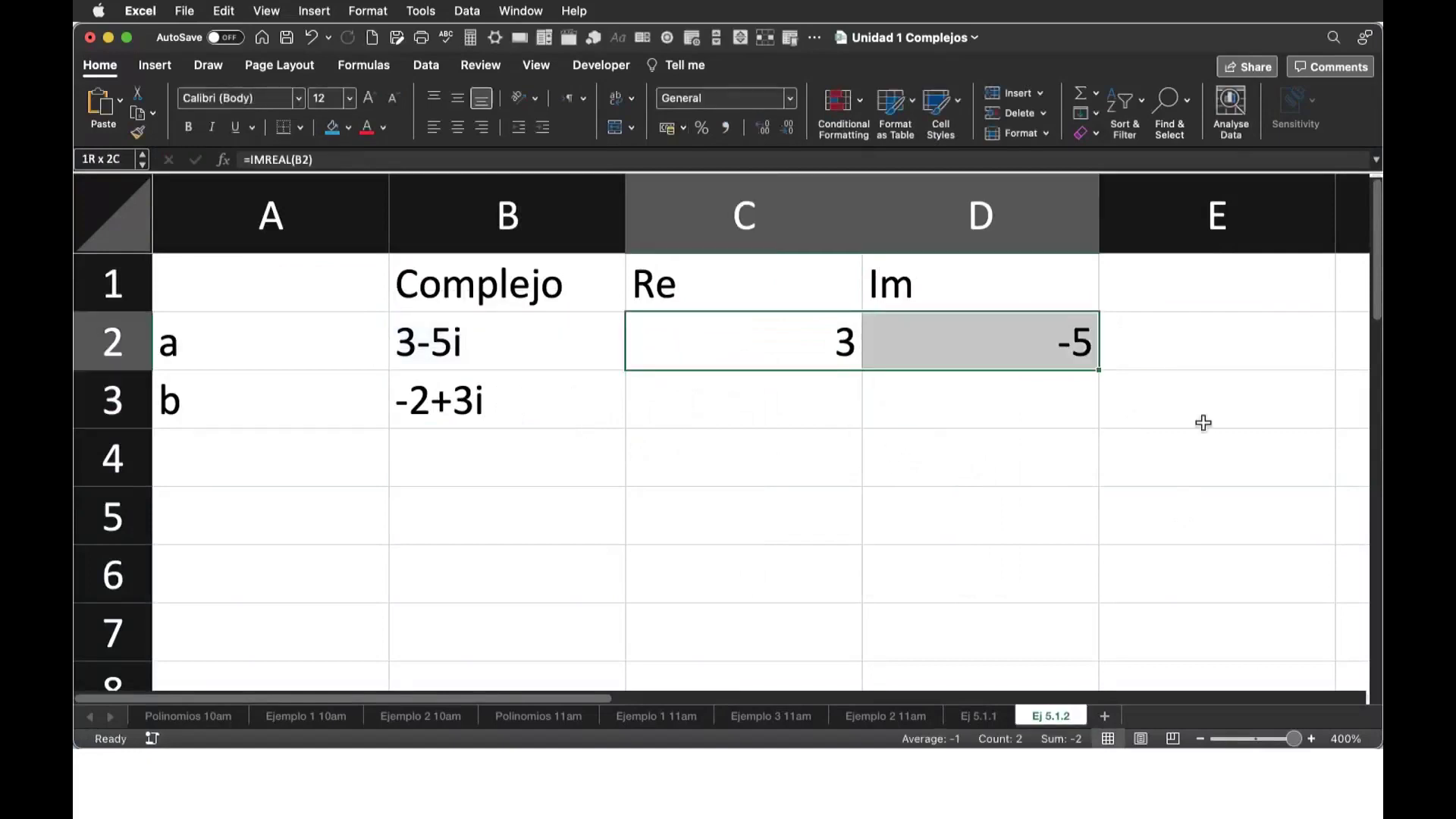
mouse_move(1099, 370)
left_mouse_down()
mouse_move(1364, 525)
mouse_move(1092, 409)
left_mouse_up()
left_click(1153, 402)
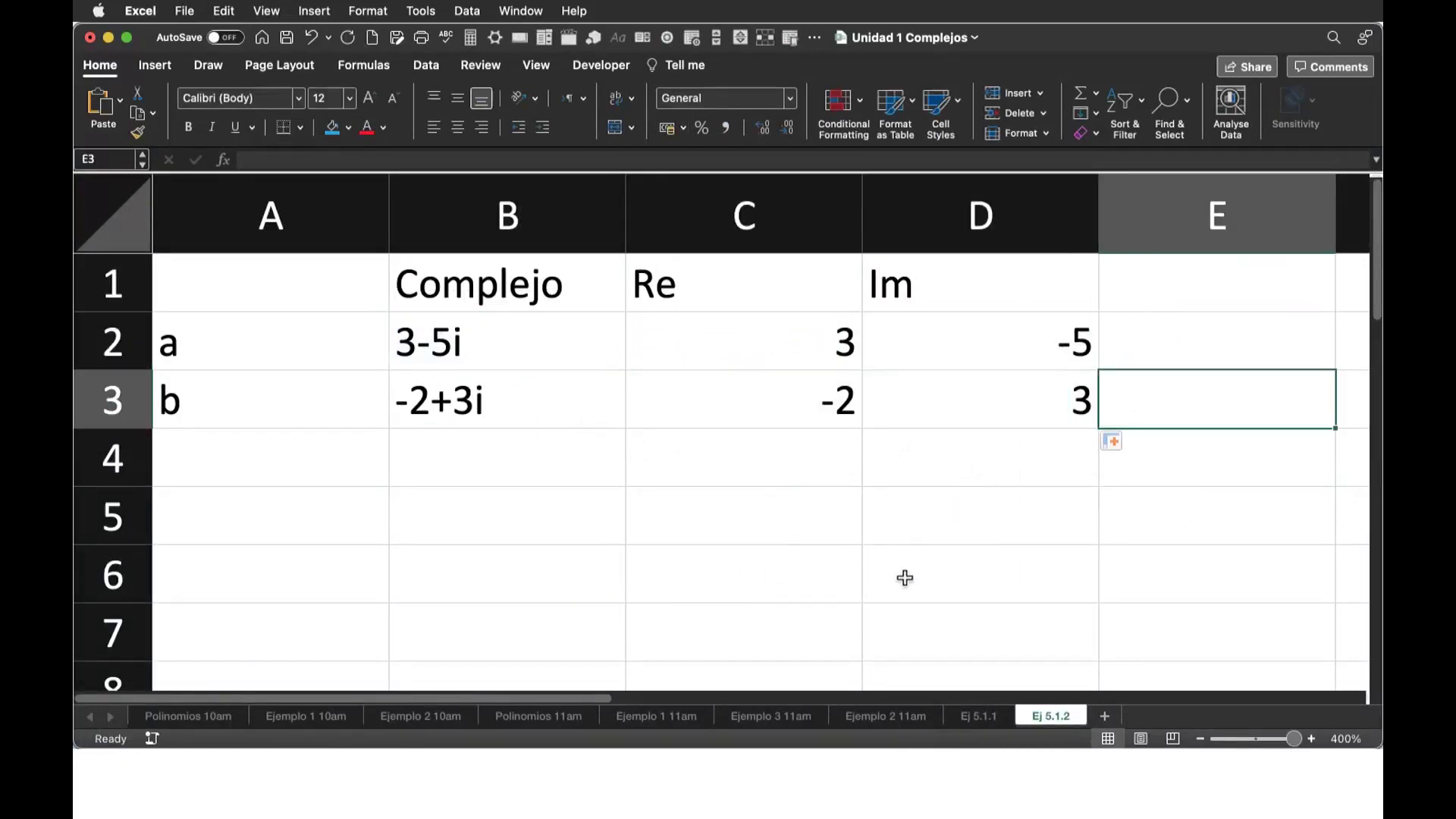
- Enter =C2+C3 in C4 to sum the real parts, giving 1
key("Left")
key("Left")
key("Down")
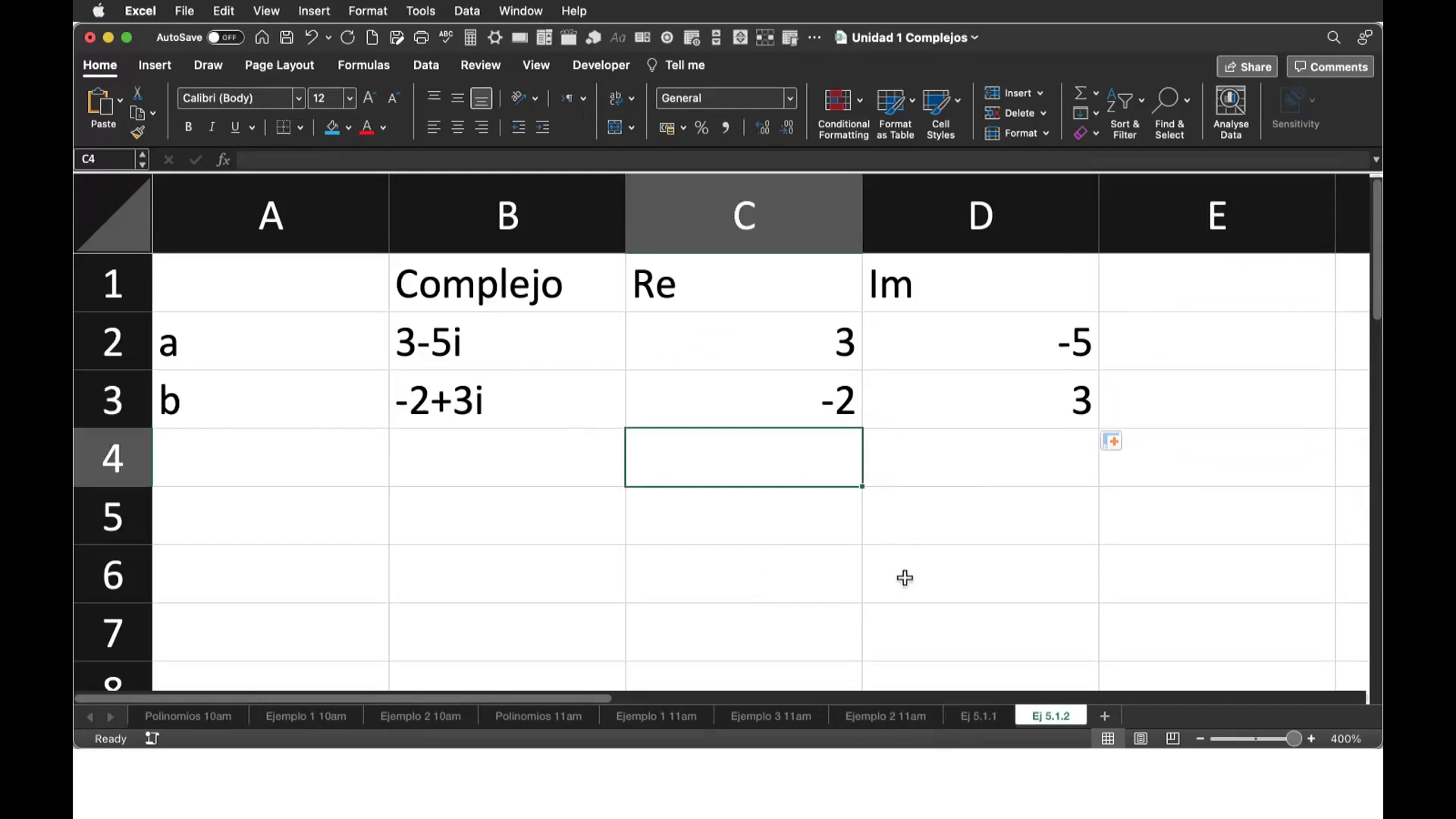
type("=")
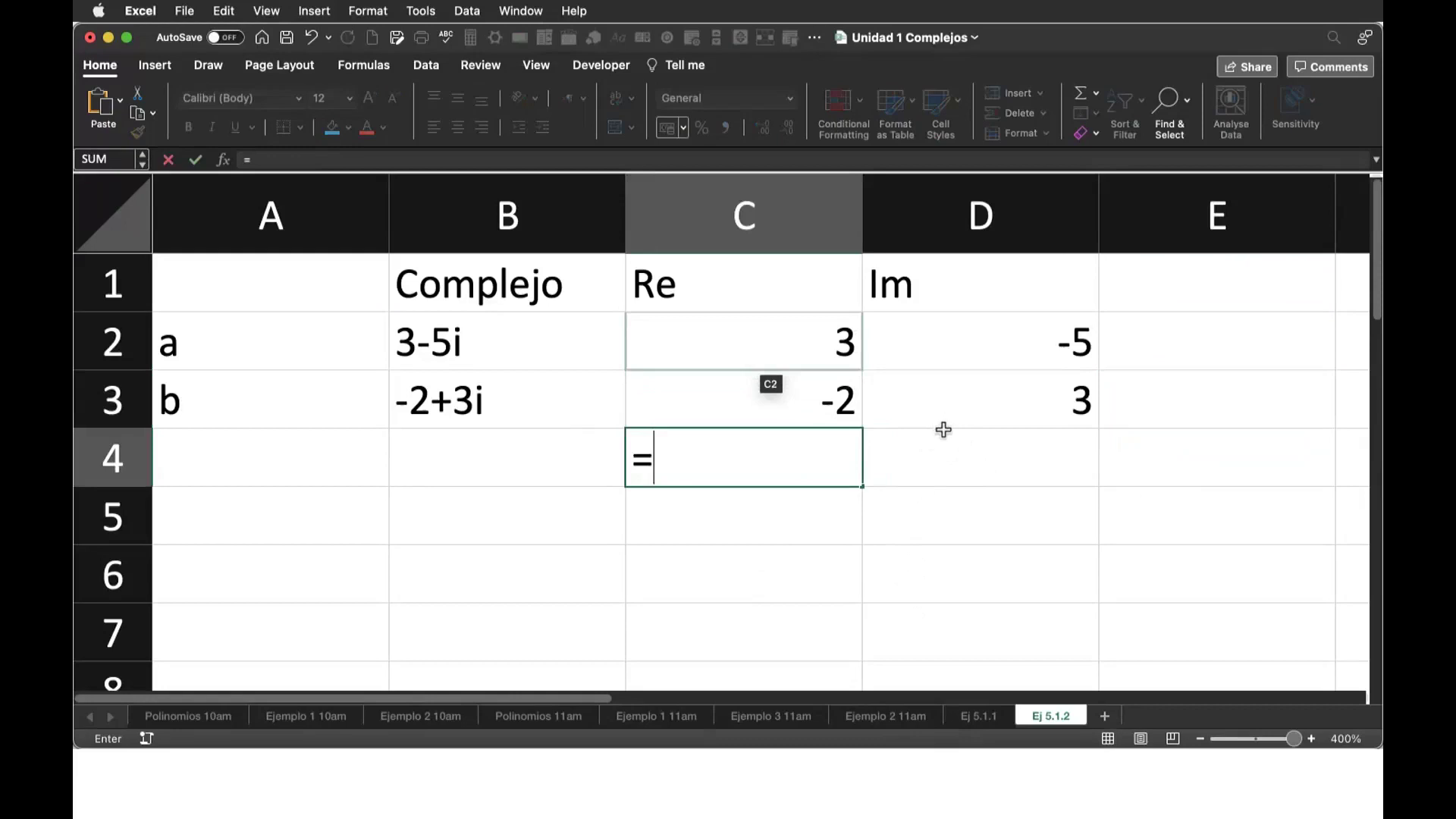
key("Up")
key("Up")
type("+")
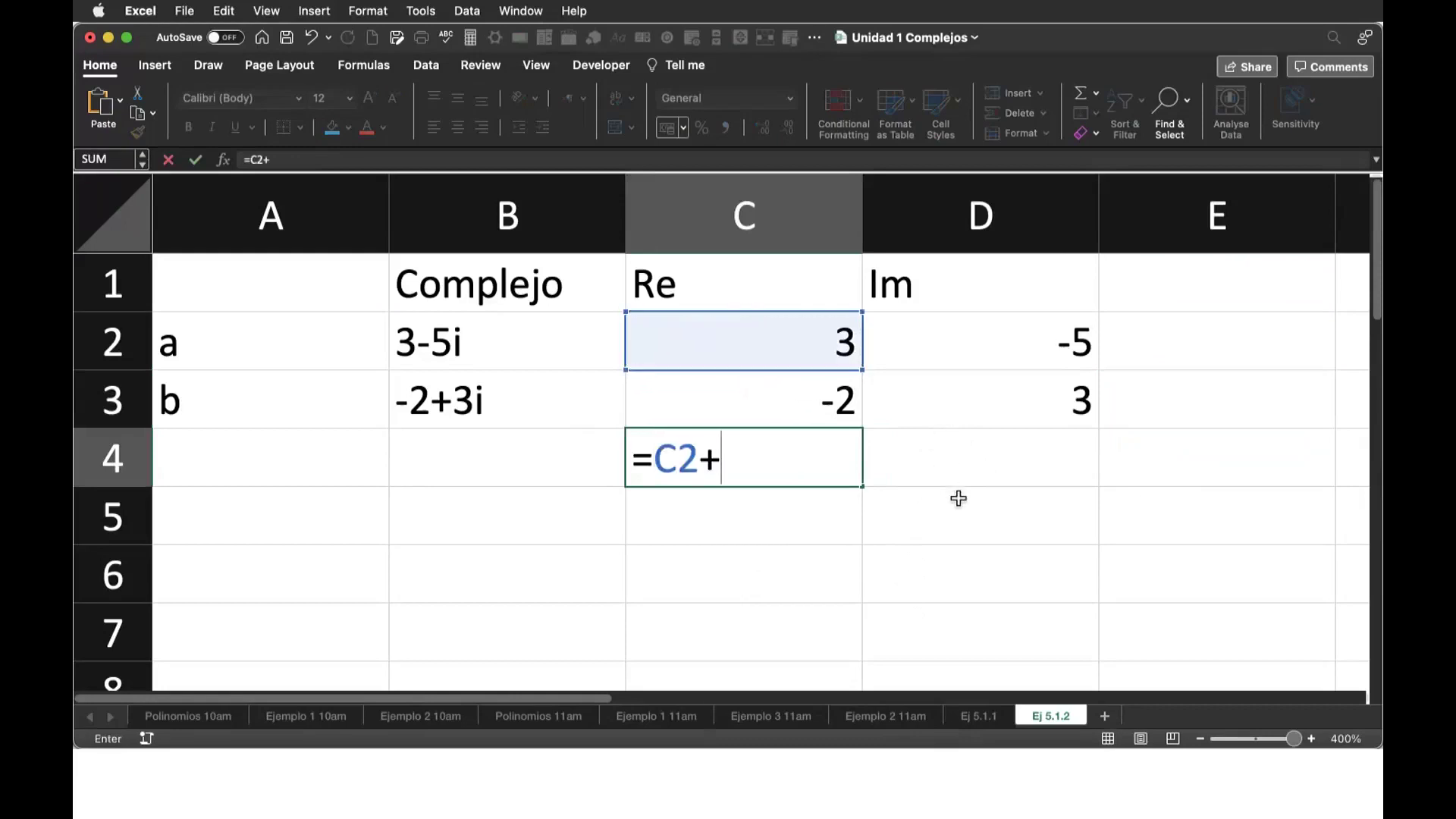
key("Up")
key("Return")
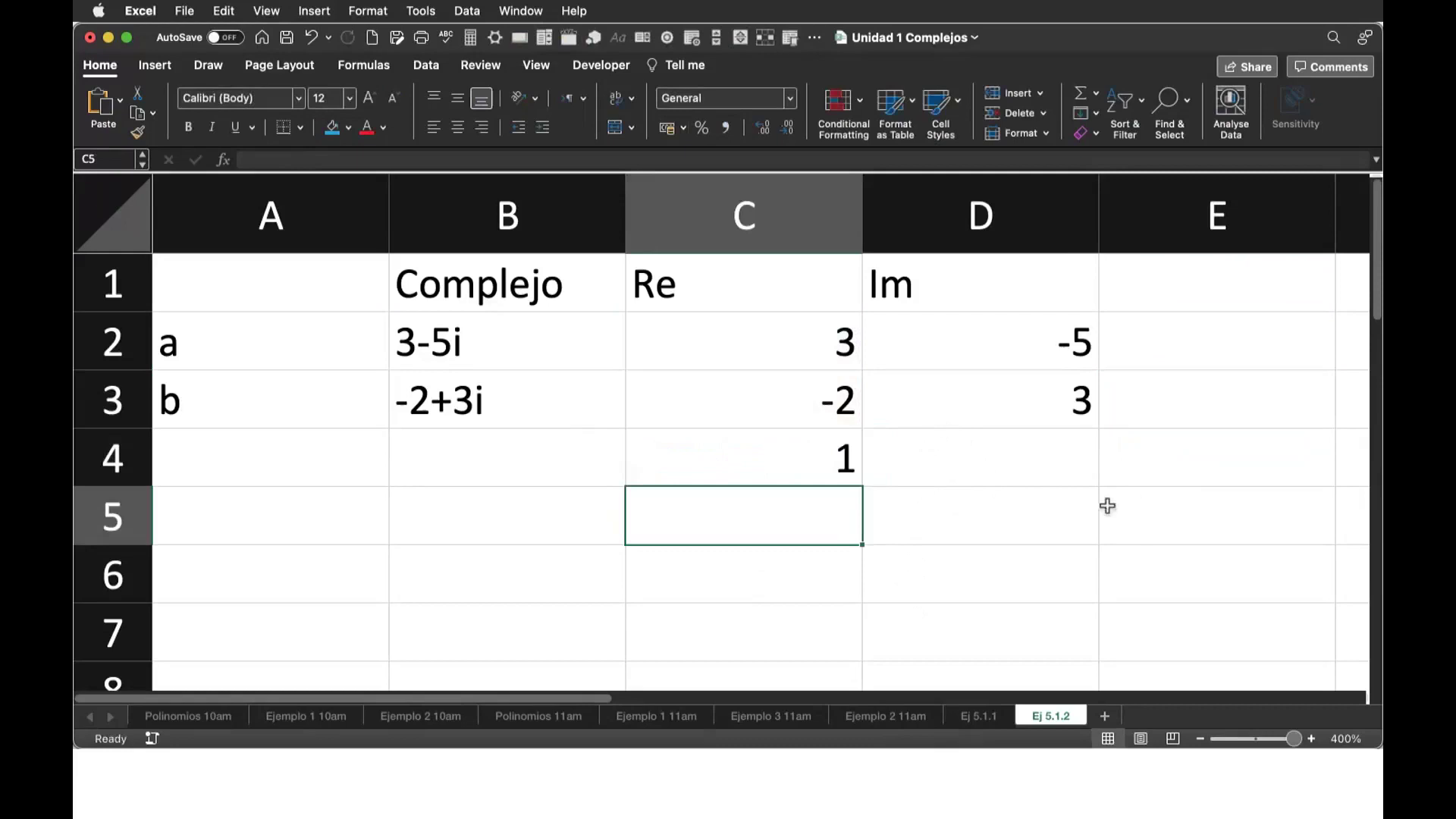
- Enter =D2+D3 in D4 to sum the imaginary parts, giving -2
key("Up")
key("Right")
type("=")
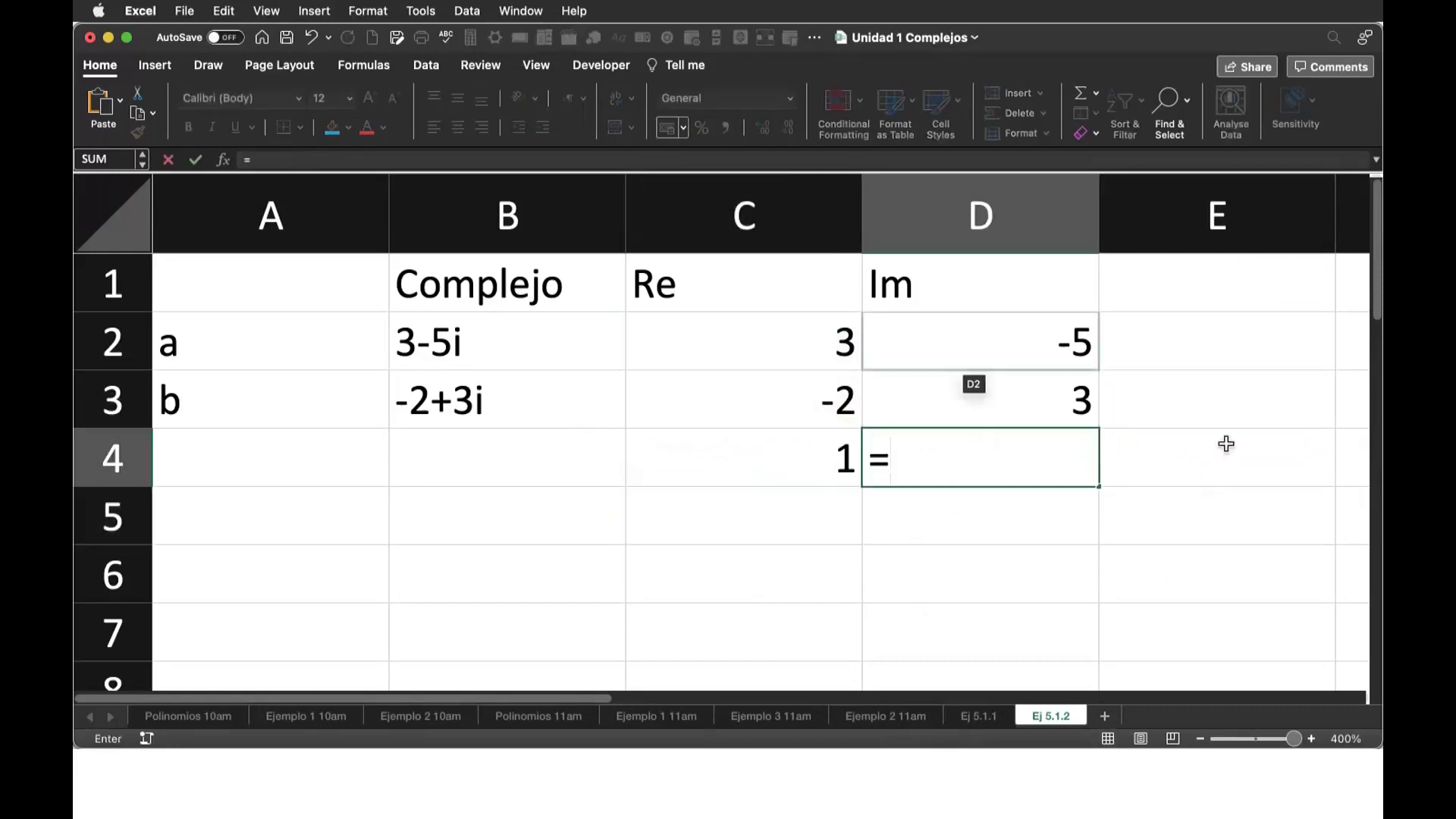
key("Up")
key("Up")
type("+")
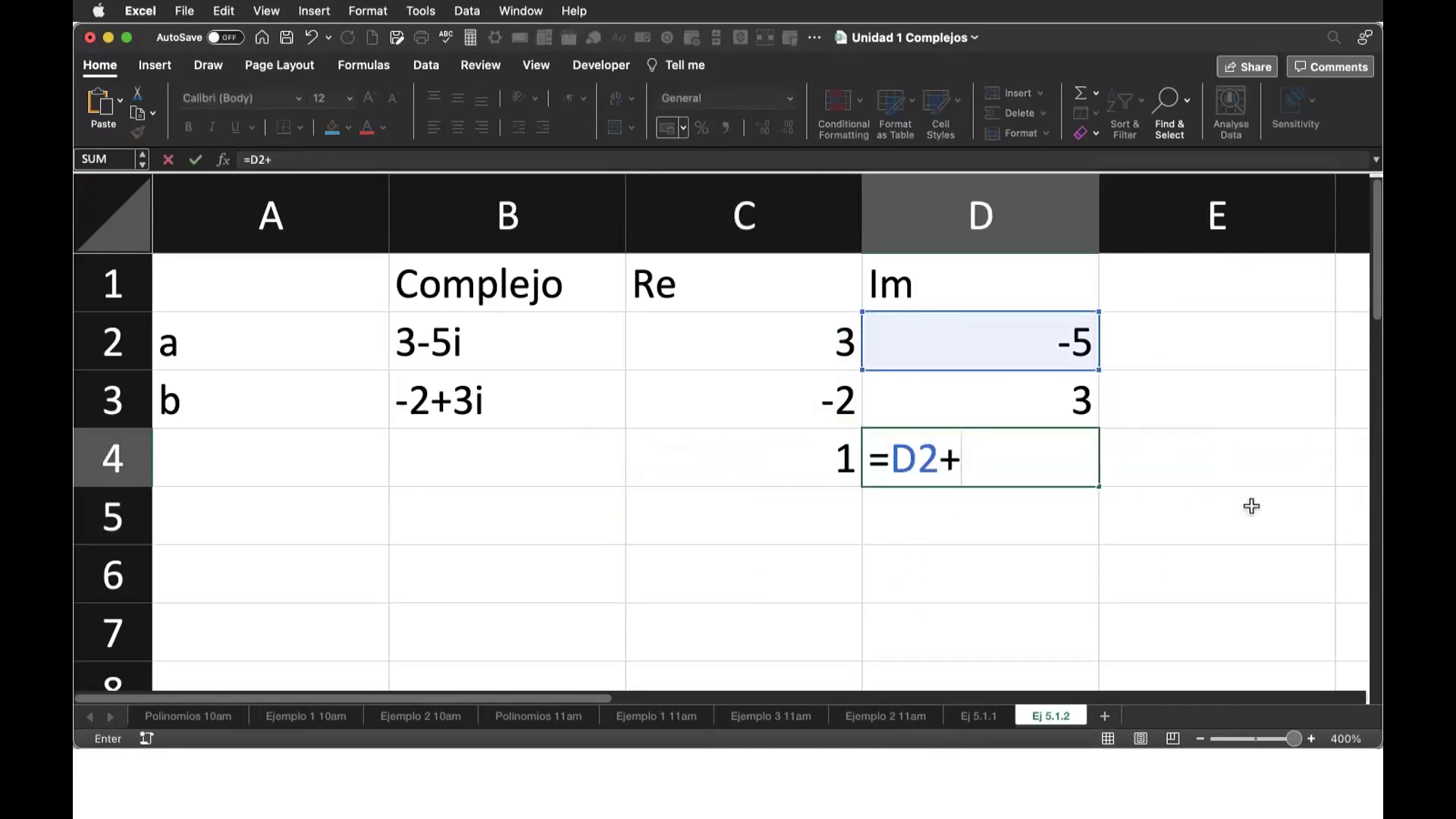
key("Up")
key("Return")
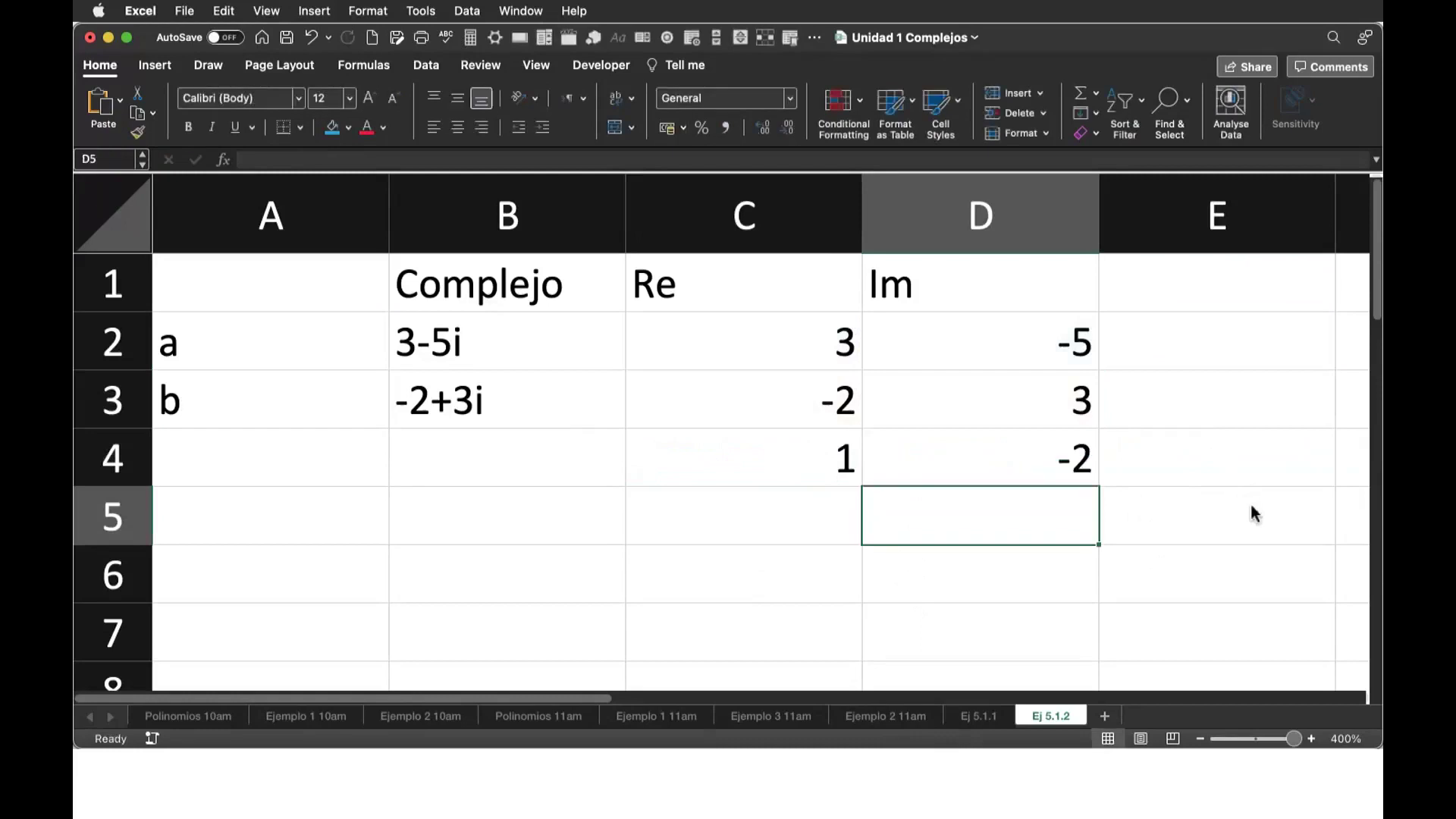
- Enter =COMPLEX(C4,D4) in B4 so it shows 1-2i
key("Up")
key("Left")
key("Left")
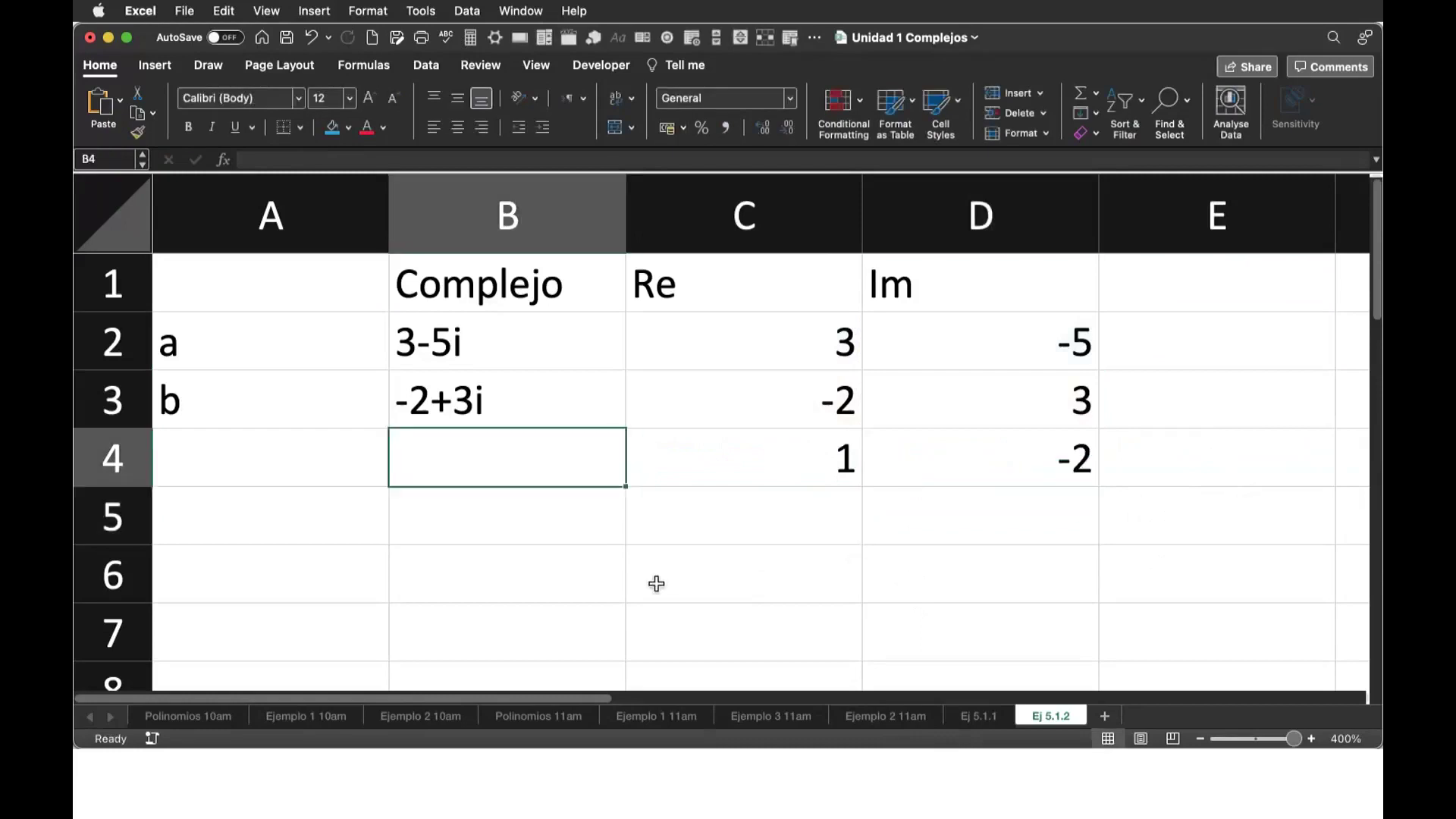
type("=complex(")
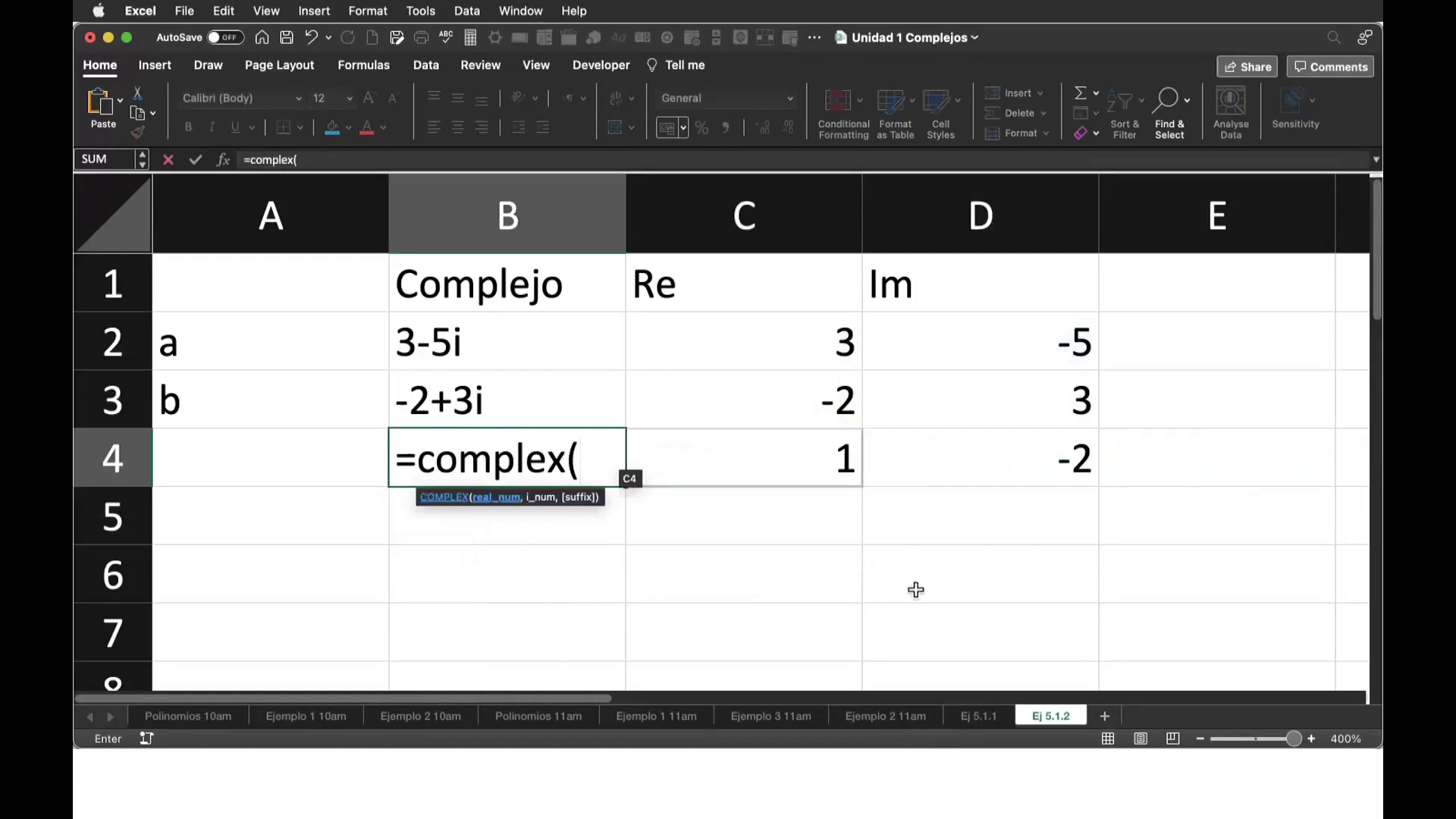
key("Right")
type(",")
key("Right")
key("Right")
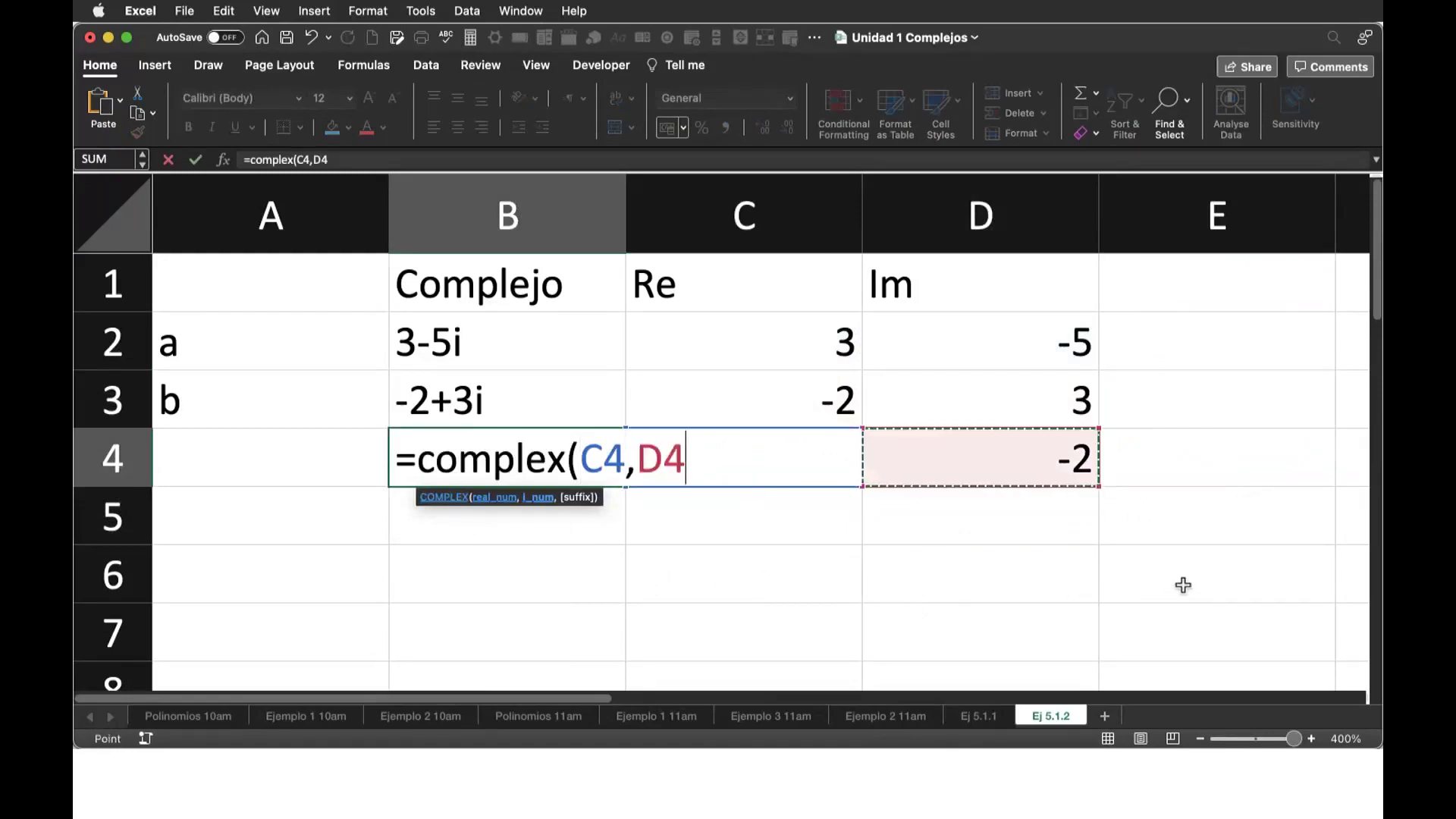
type(")")
key("Return")
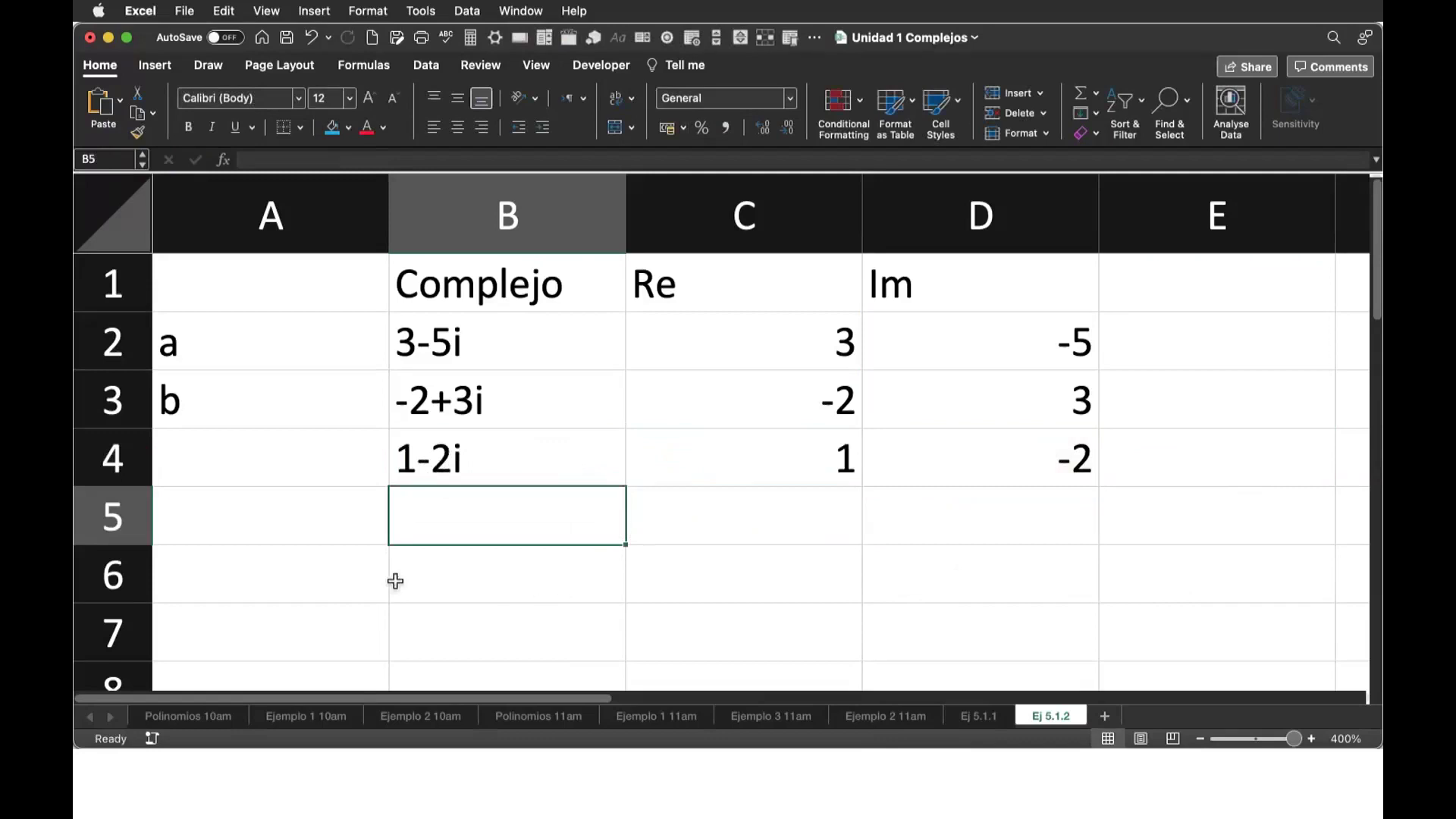
- Label cell A4 as a+b
key("Up")
key("Left")
type("a+")
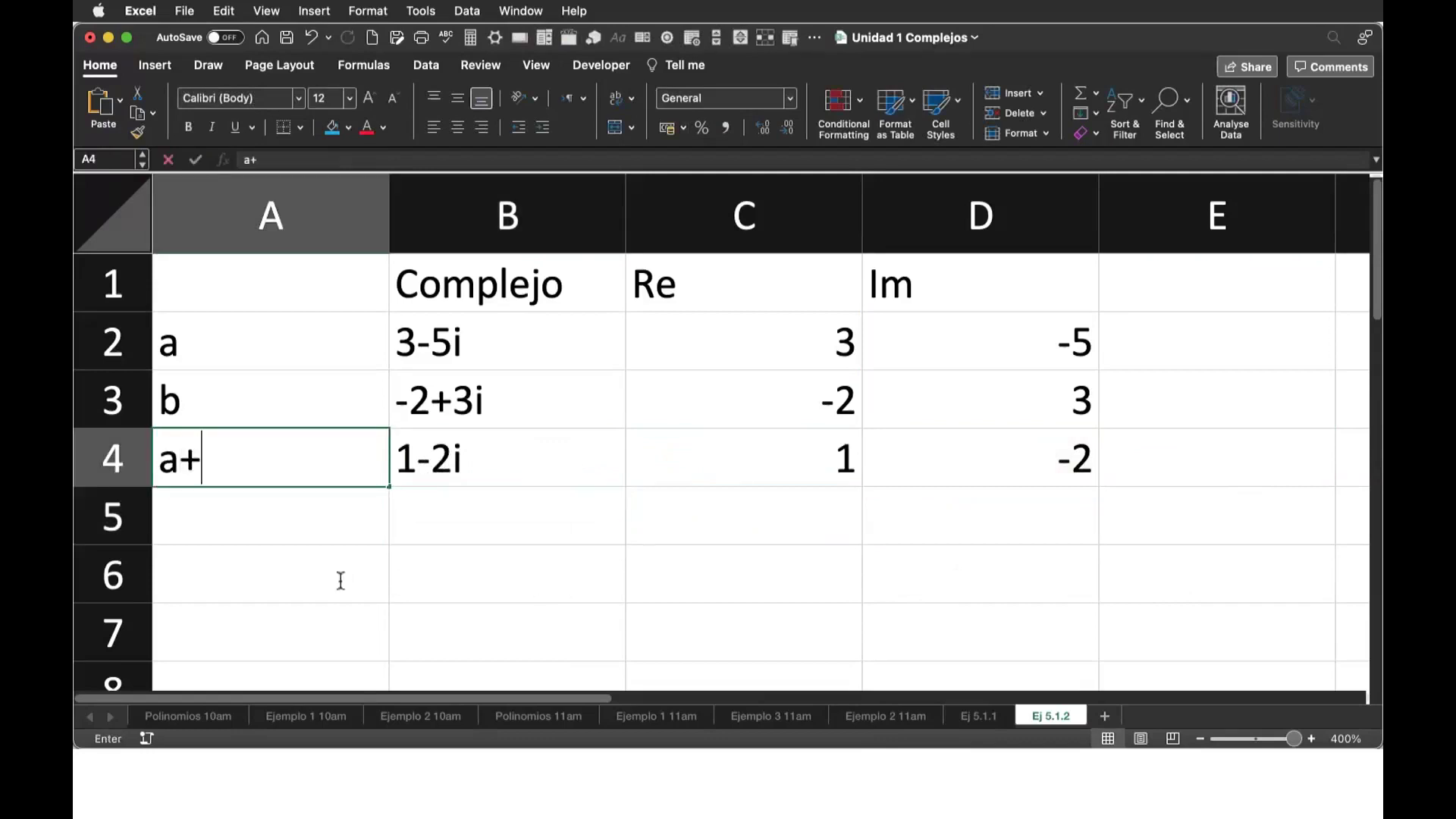
type("b")
key("Return")
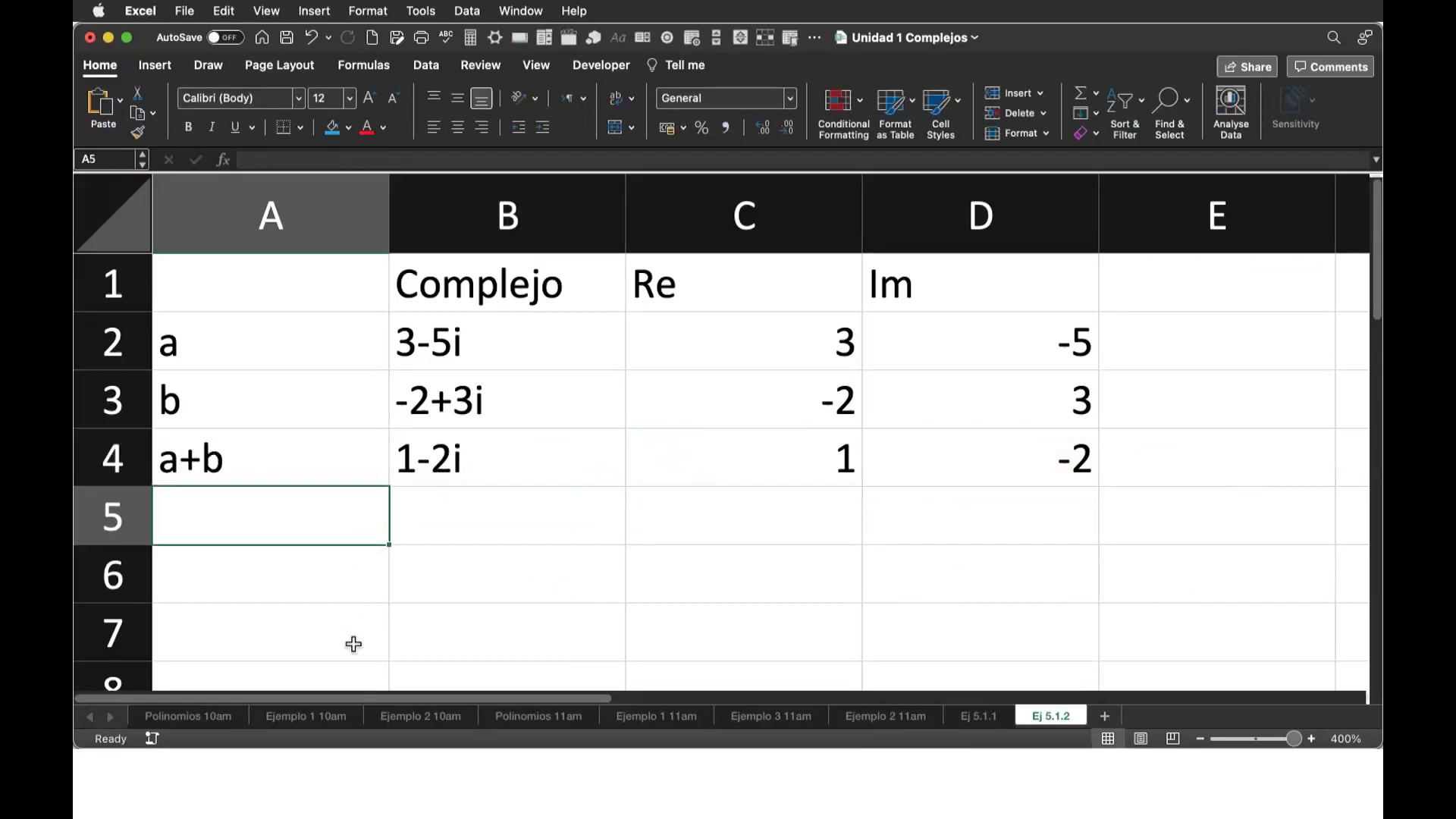
- Label A5 Excel and enter =IMSUM(B2,B3) in B5, giving 1-2i
type("Excel")
key("Return")
key("Up")
key("Right")
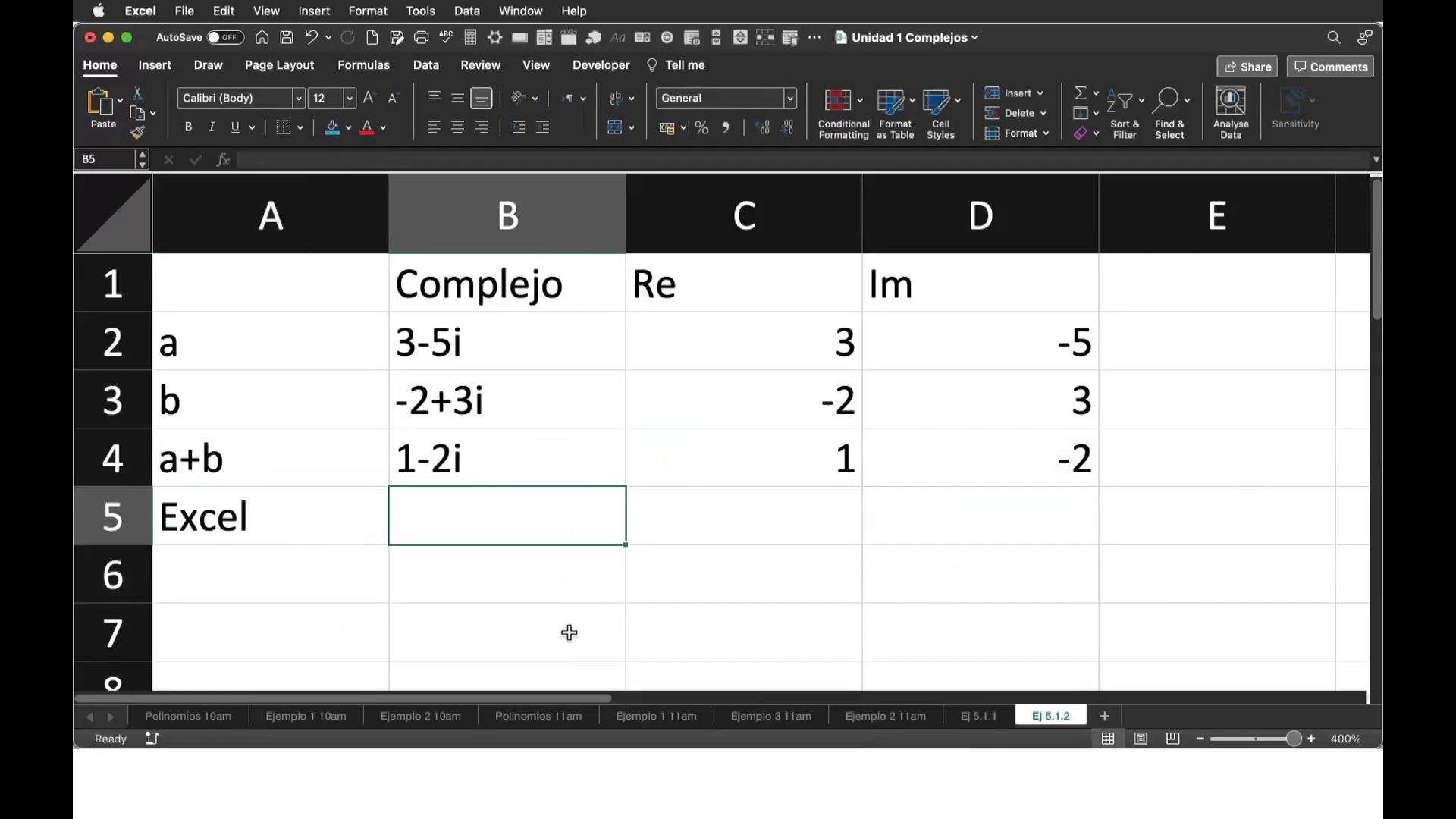
type("=")
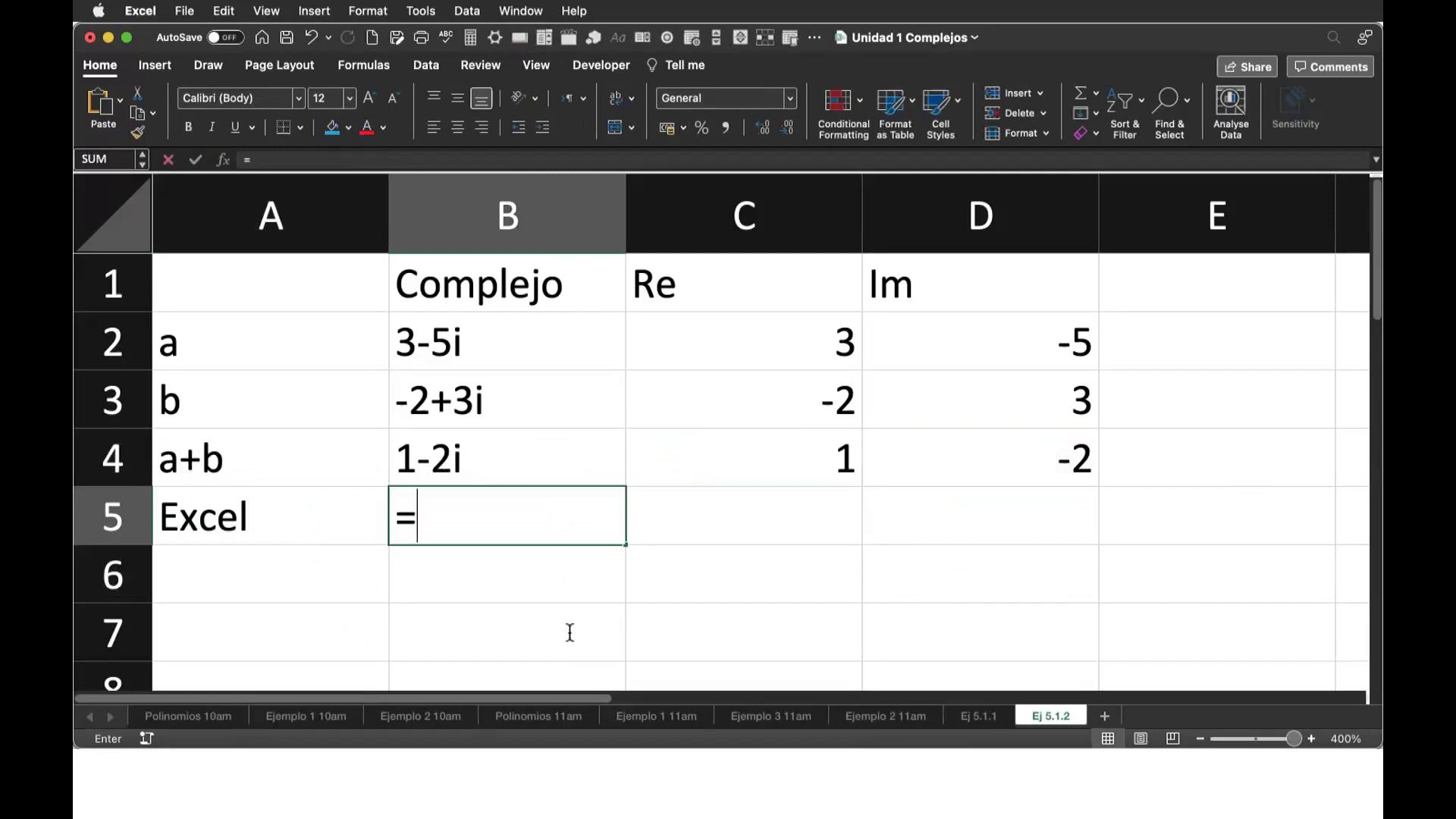
type("imsum(")
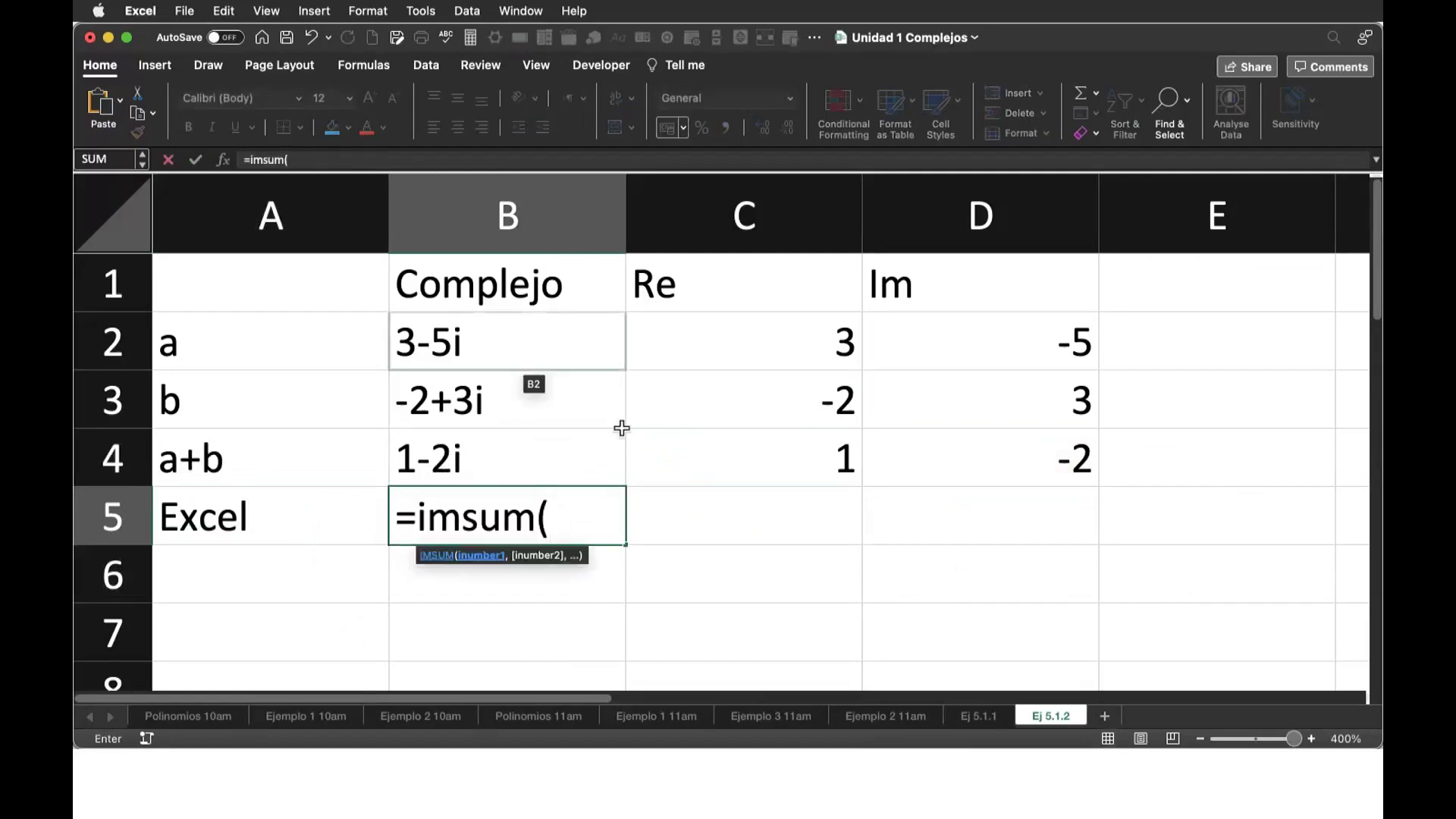
key("Up")
key("Up")
key("Up")
type(",")
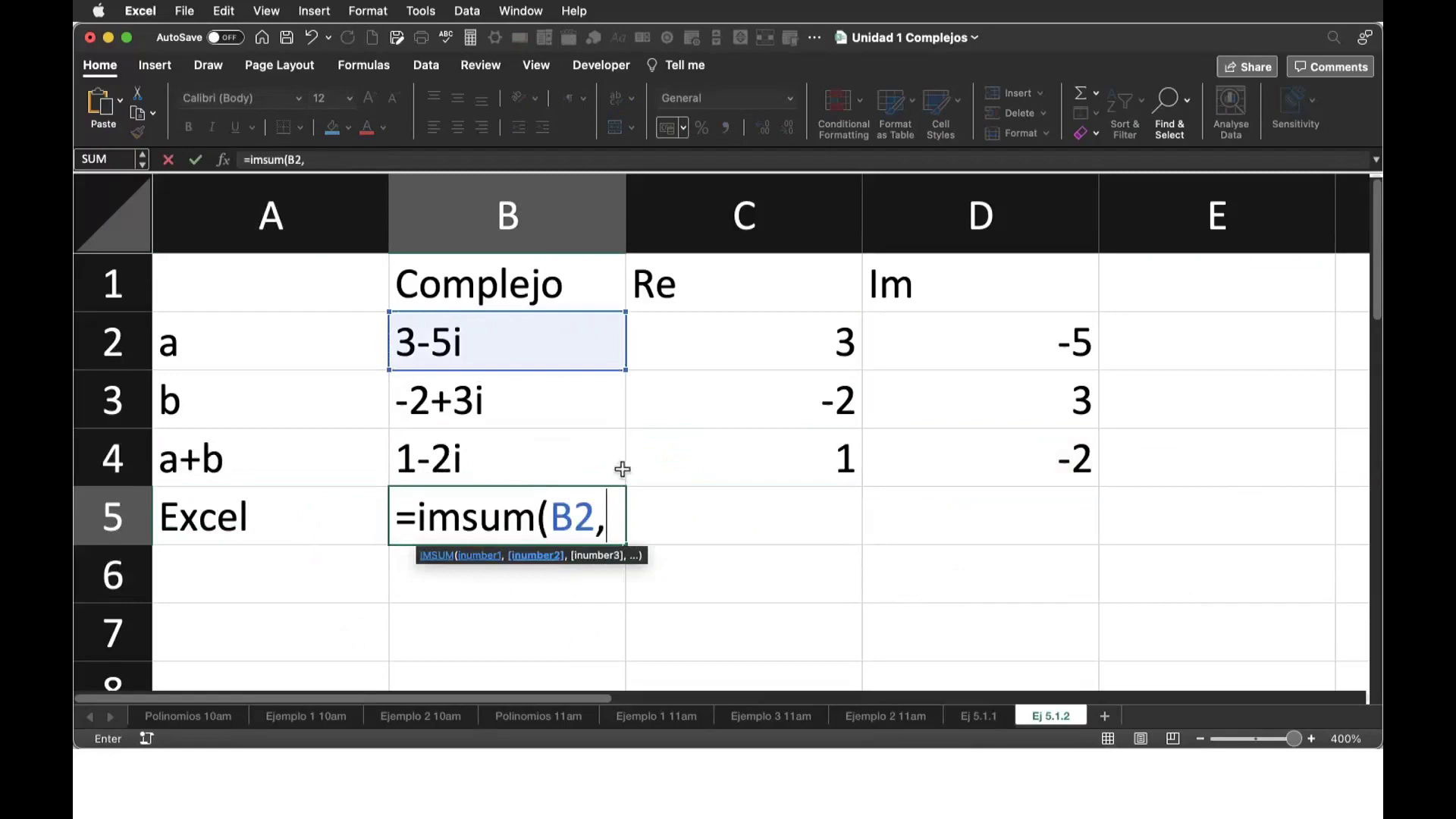
key("Up")
key("Up")
type(")")
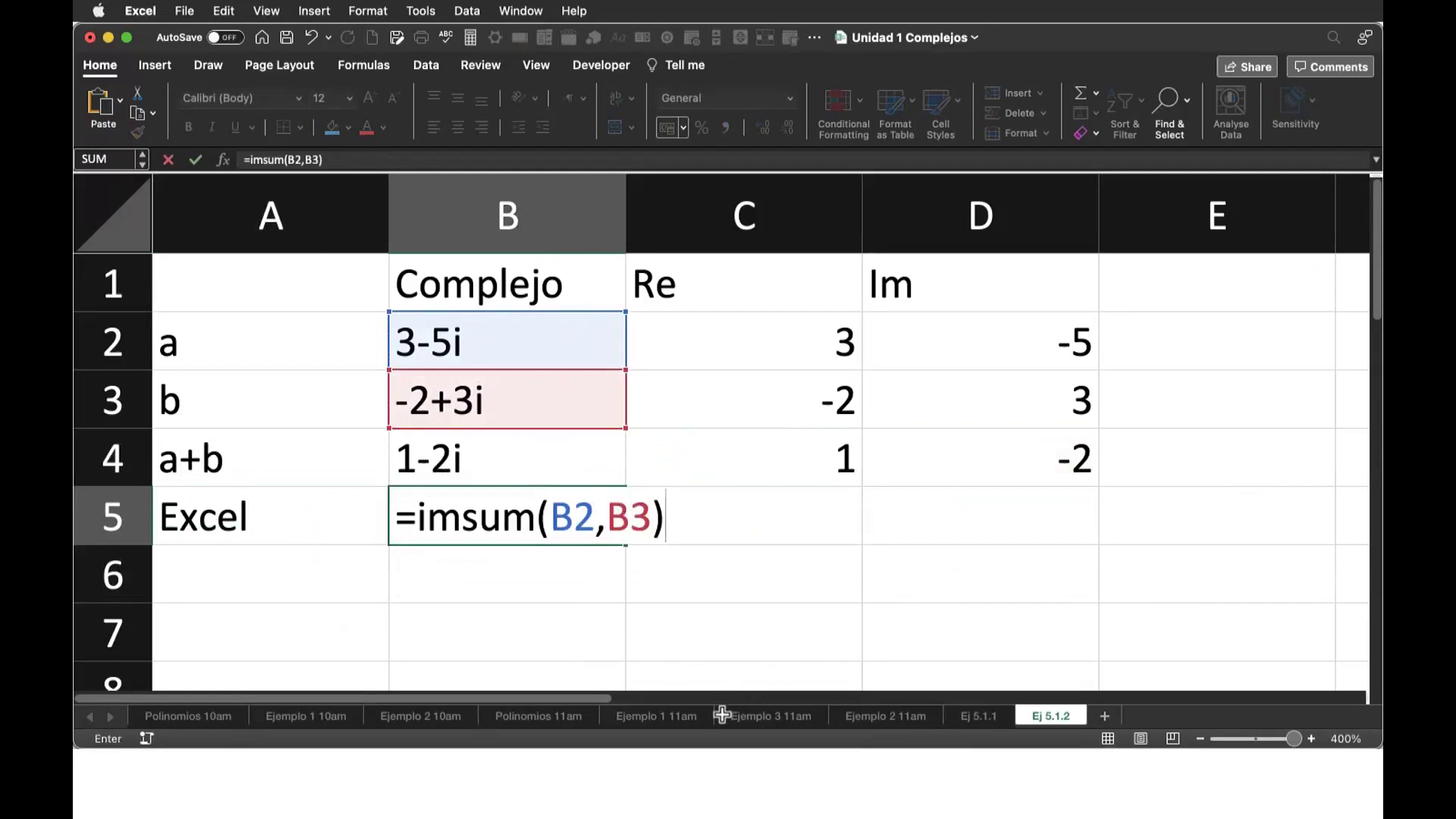
key("Return")
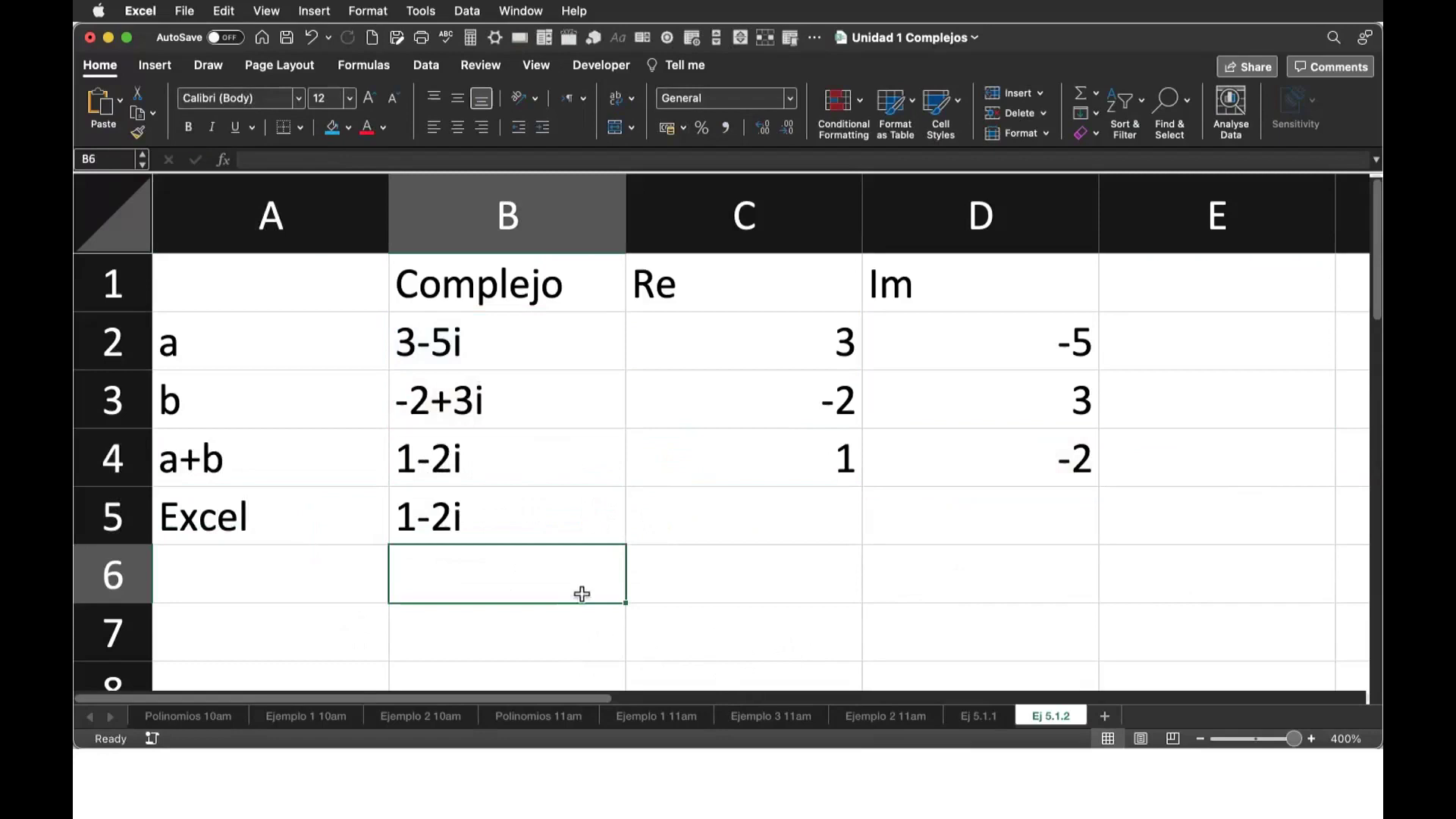
- Fill the 1-2i results in B4:B5 with yellow
key("Up")
key("Up")
key("shift+Down")
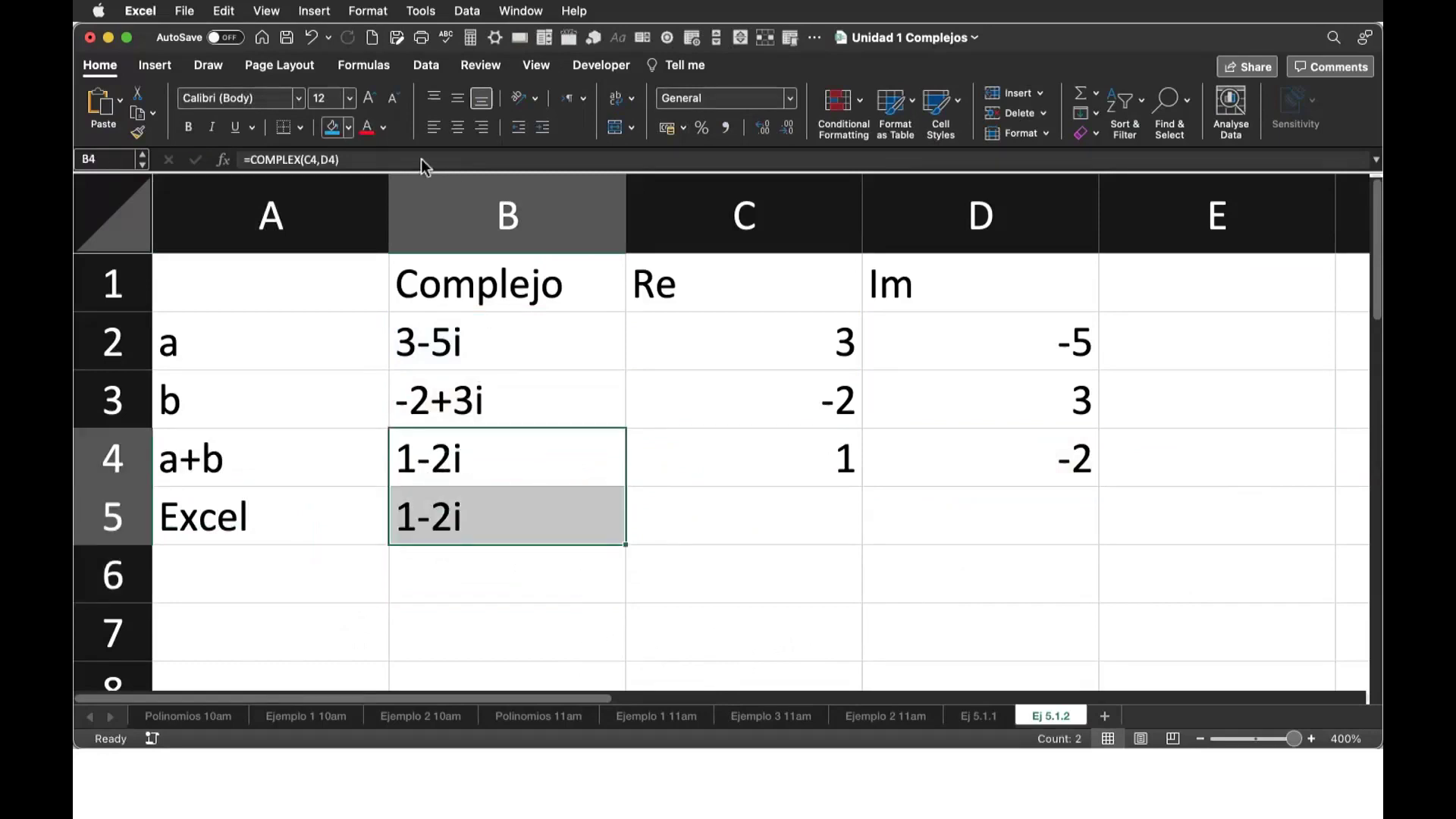
left_click(348, 127)
left_click(370, 333)
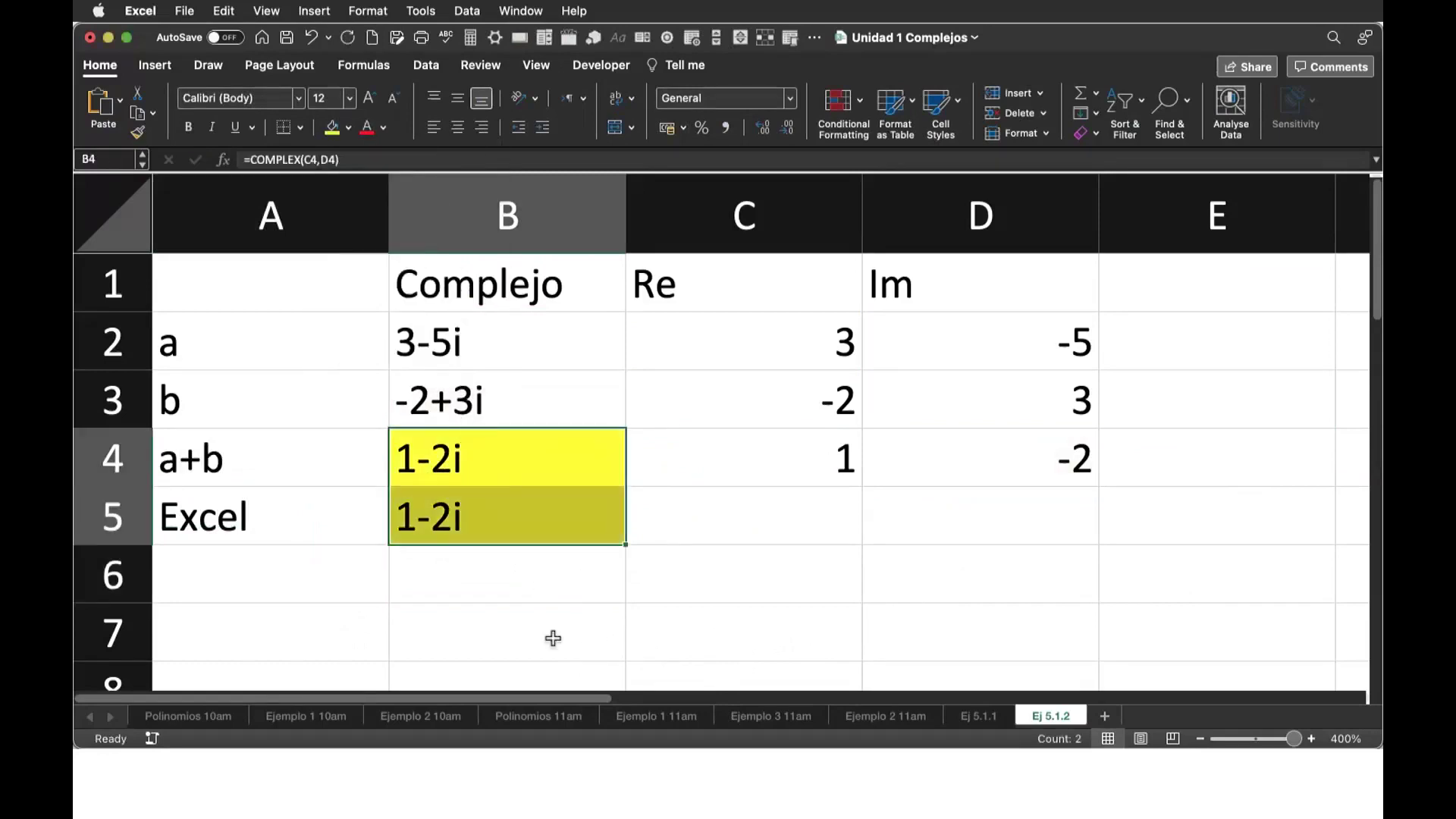
- Fill the Re values C2:C4 with orange
key("Up")
key("Up")
key("Right")
key("shift+Down")
key("shift+Down")
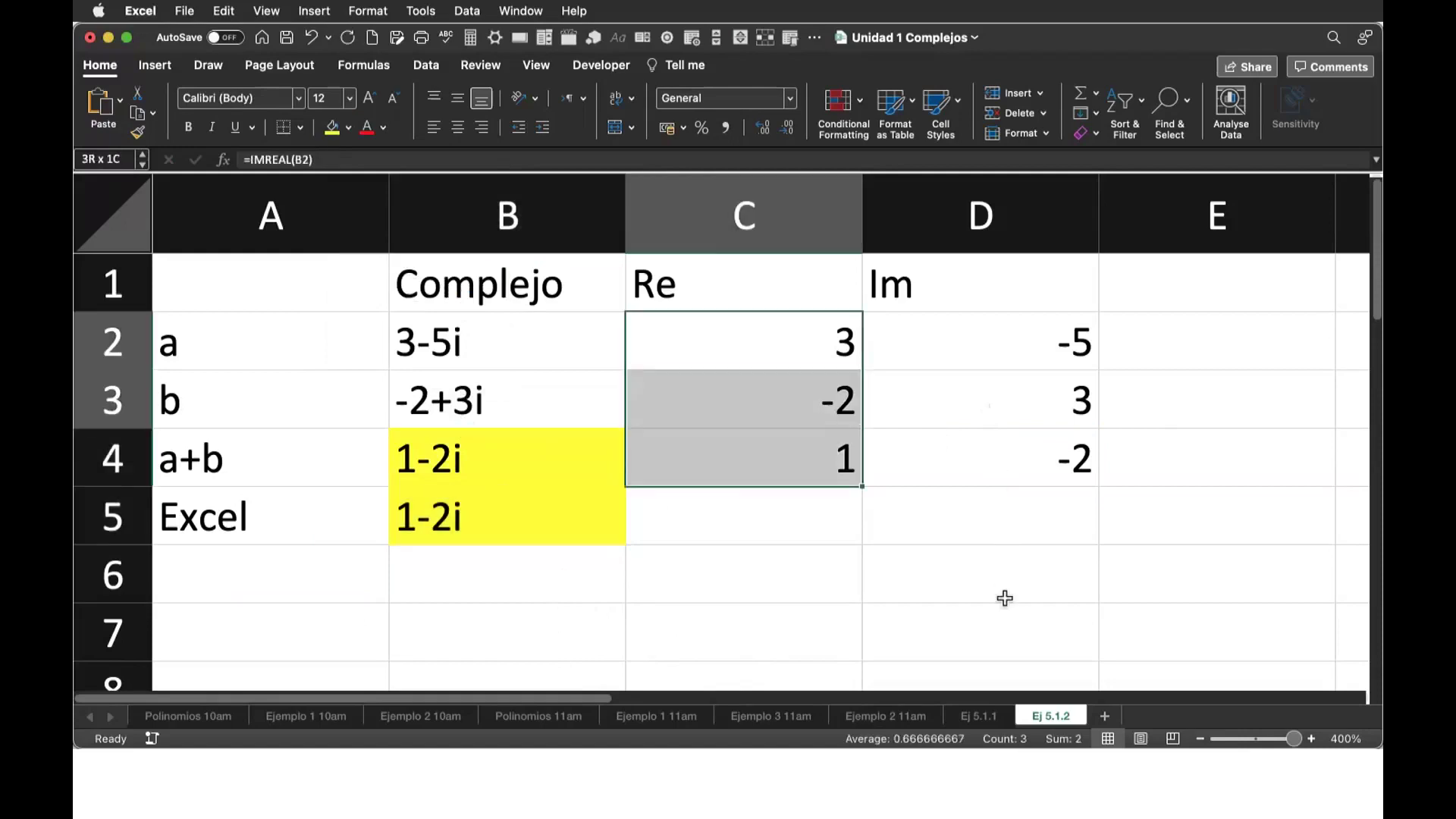
left_click(348, 127)
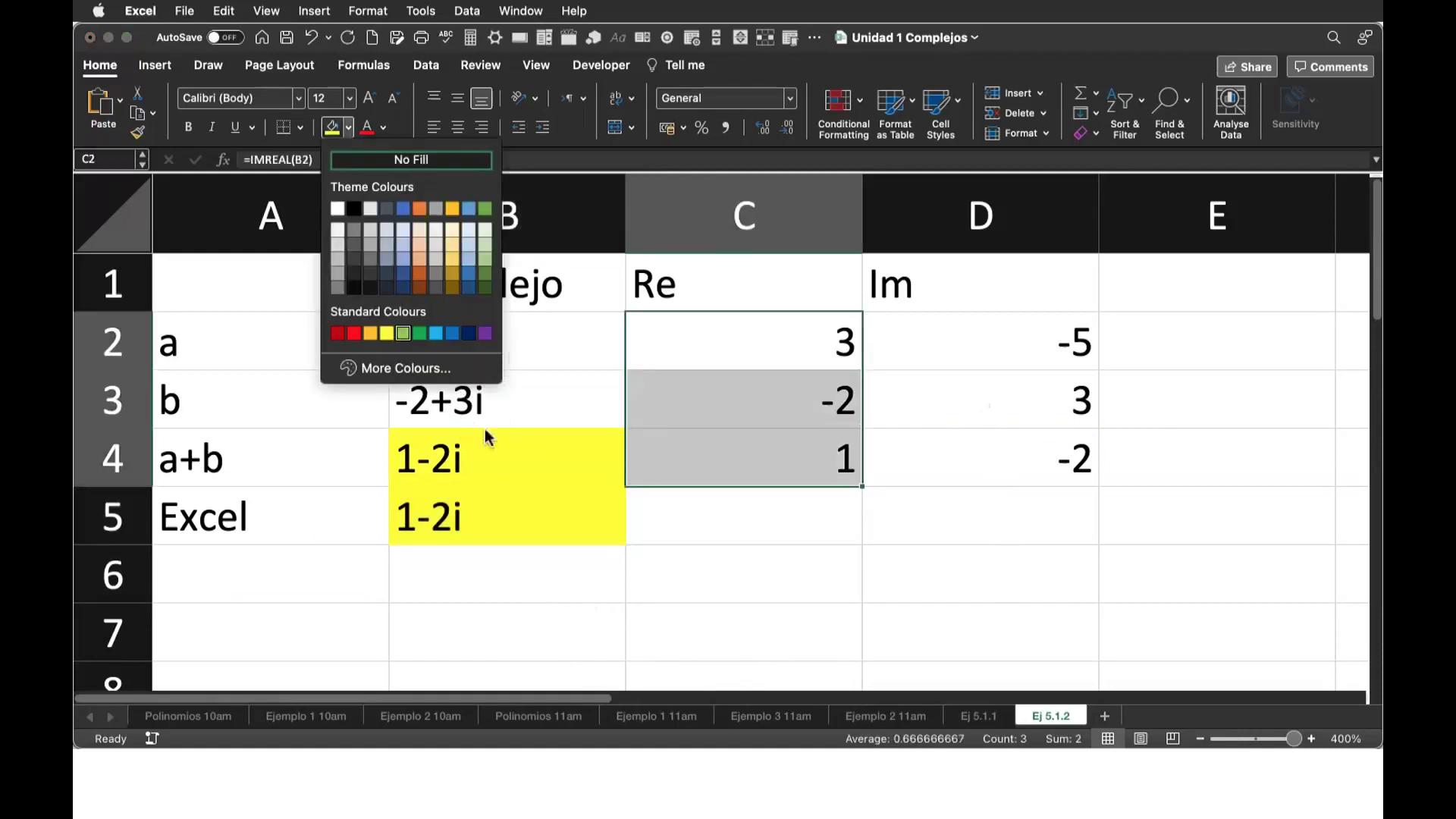
key("Return")
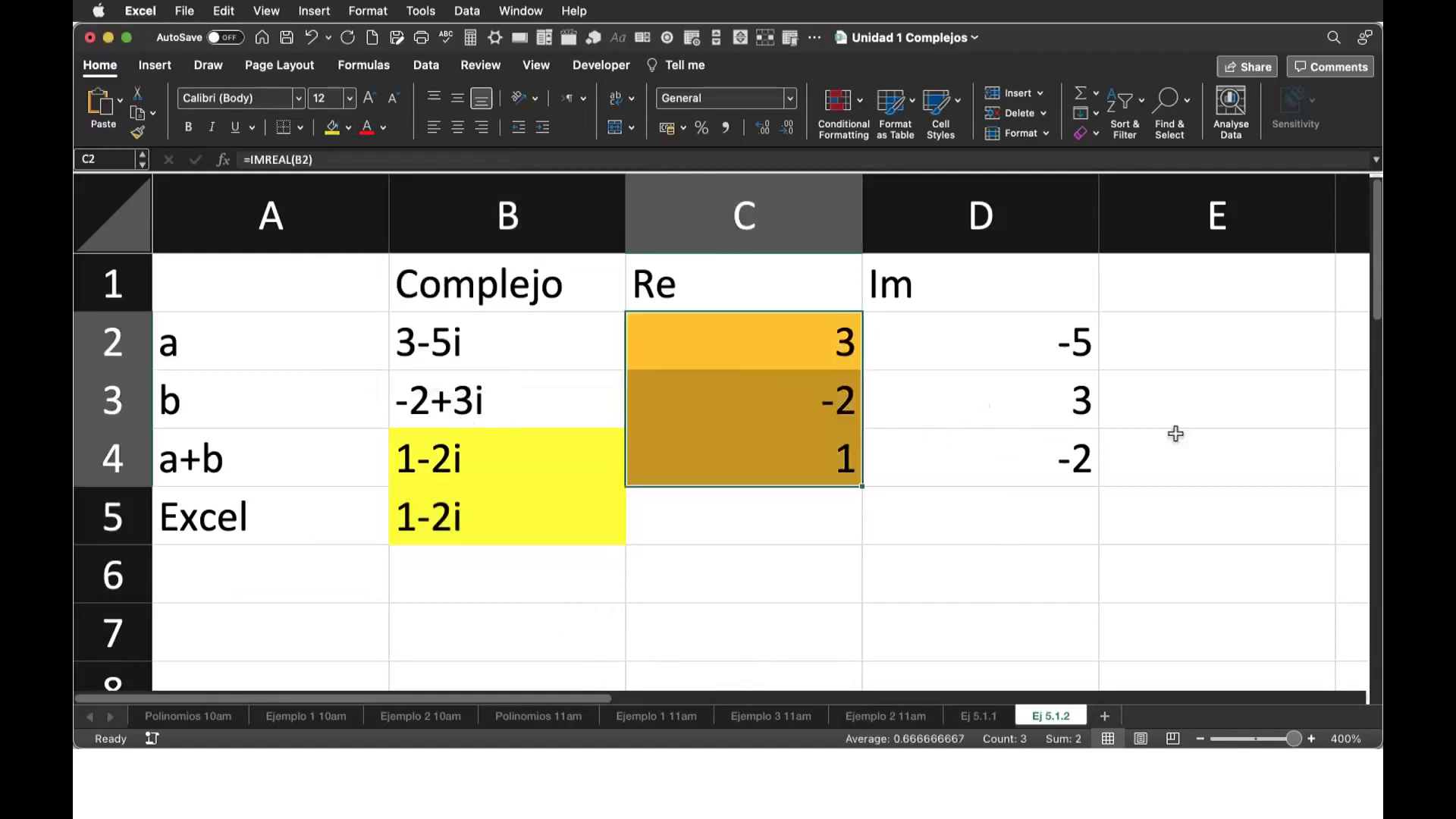
- Fill the Im values D2:D4 with light blue
key("Right")
key("shift+Down")
key("shift+Down")
left_click(348, 127)
key("Return")
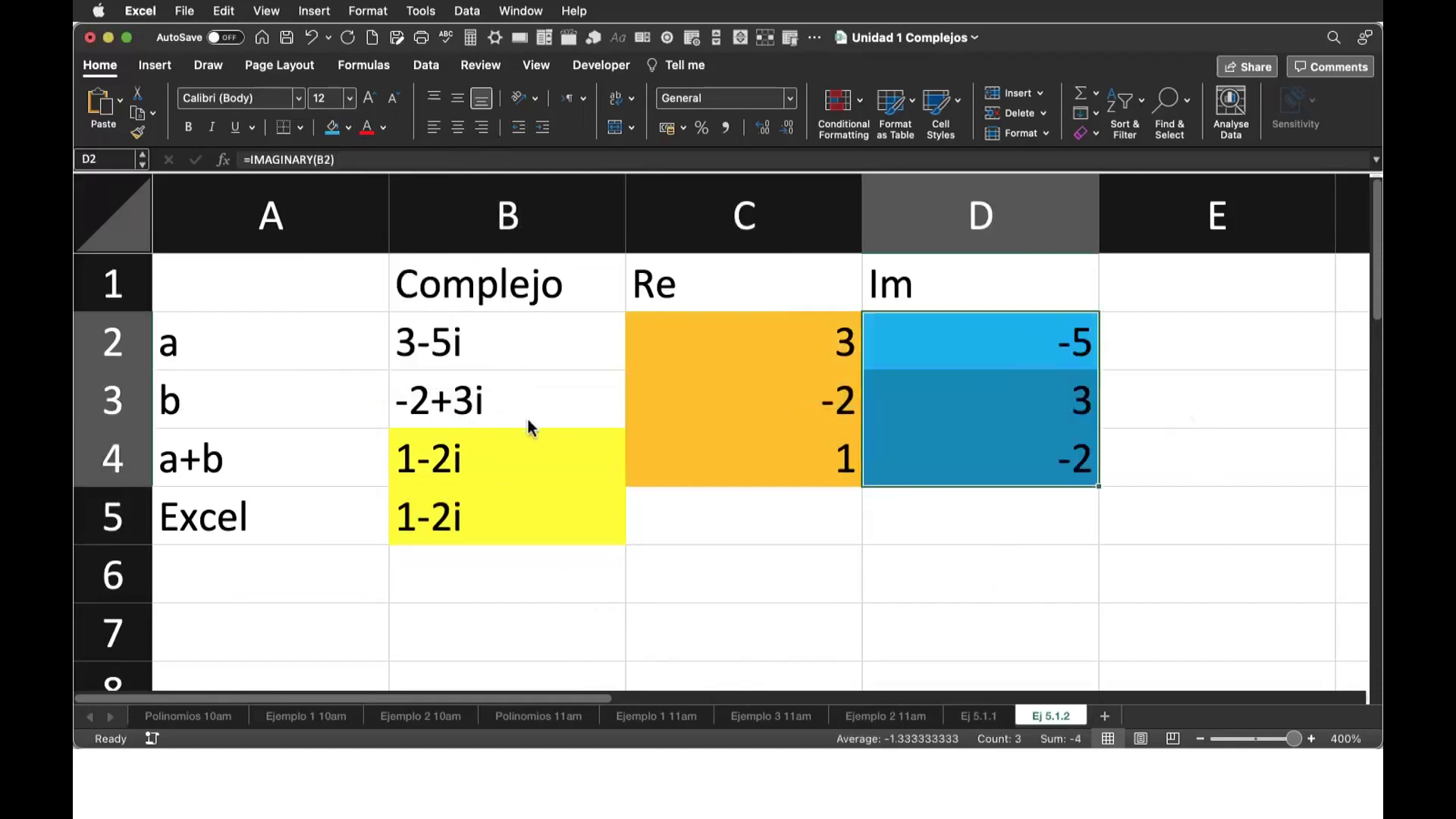
left_click(980, 515)
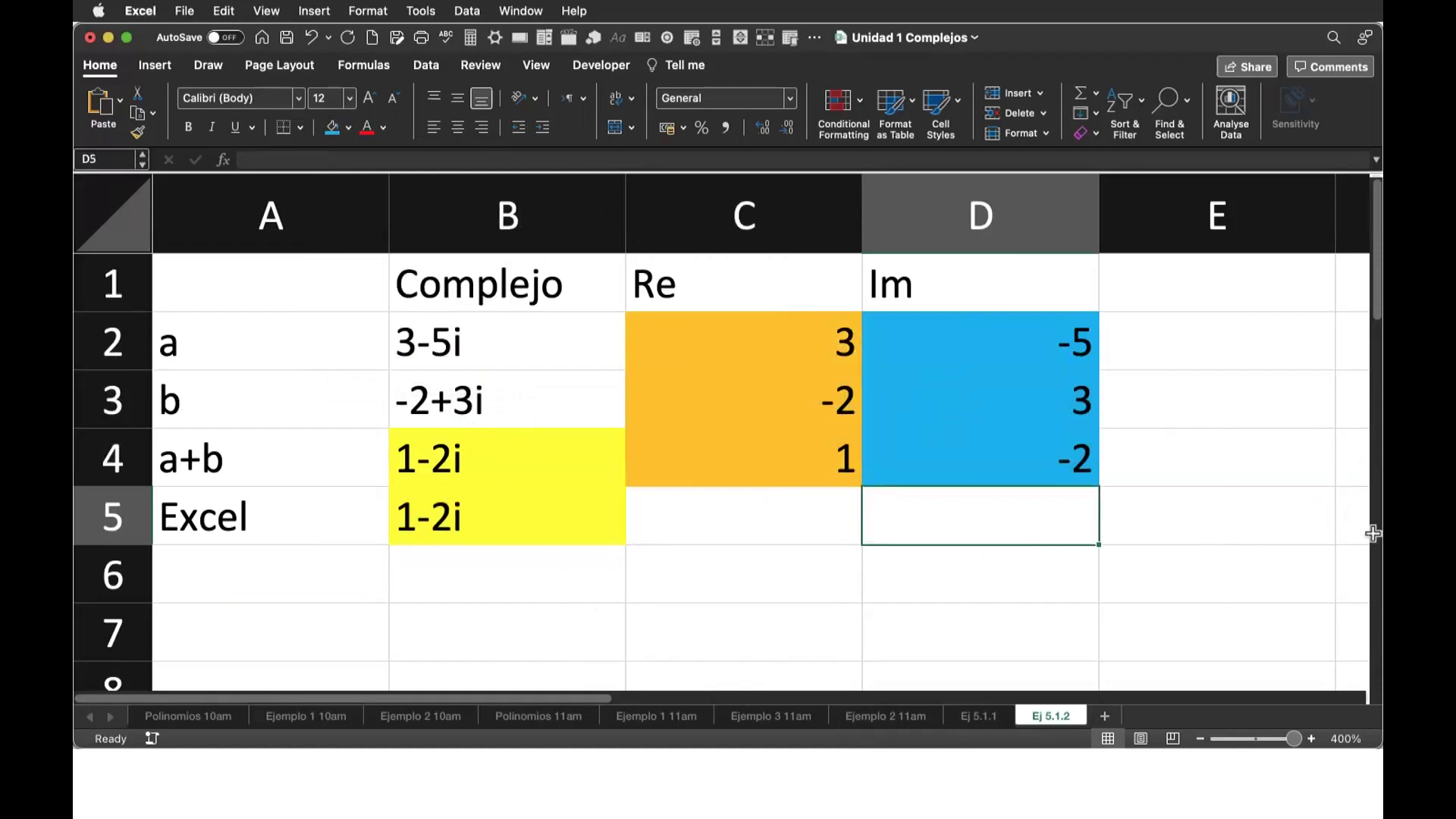
key("Right")
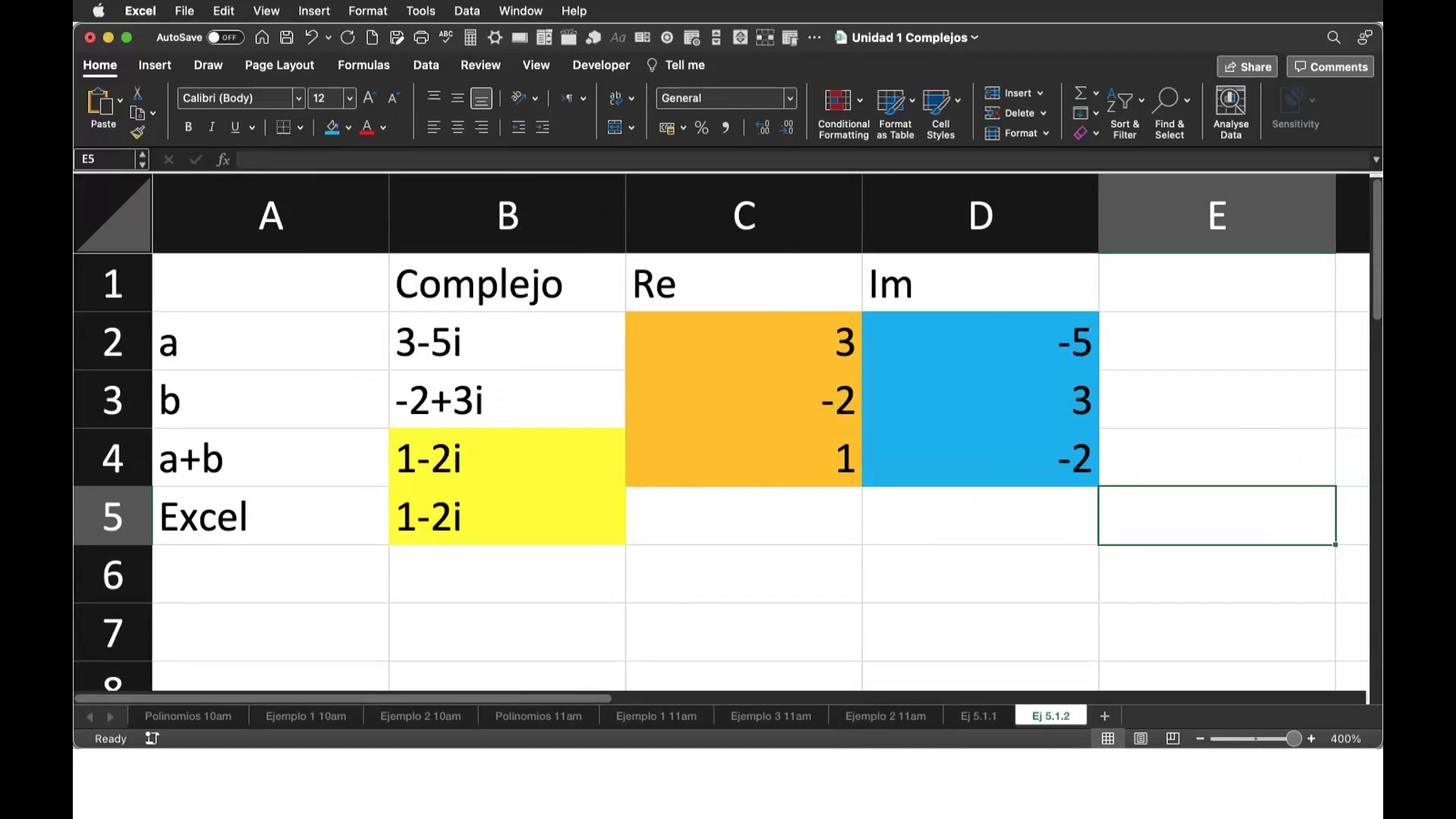
key("super+Tab")
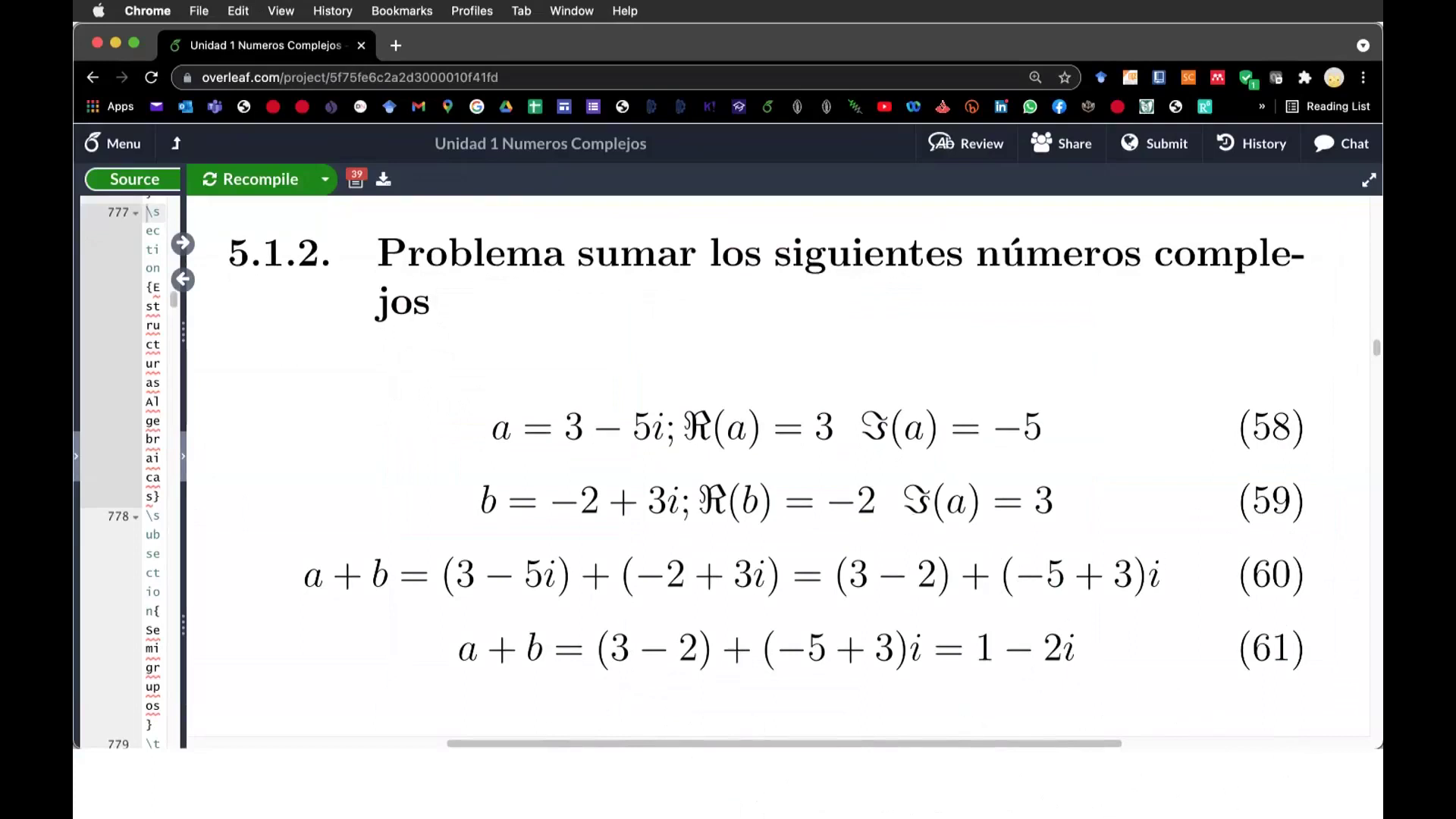
key("super+Tab")
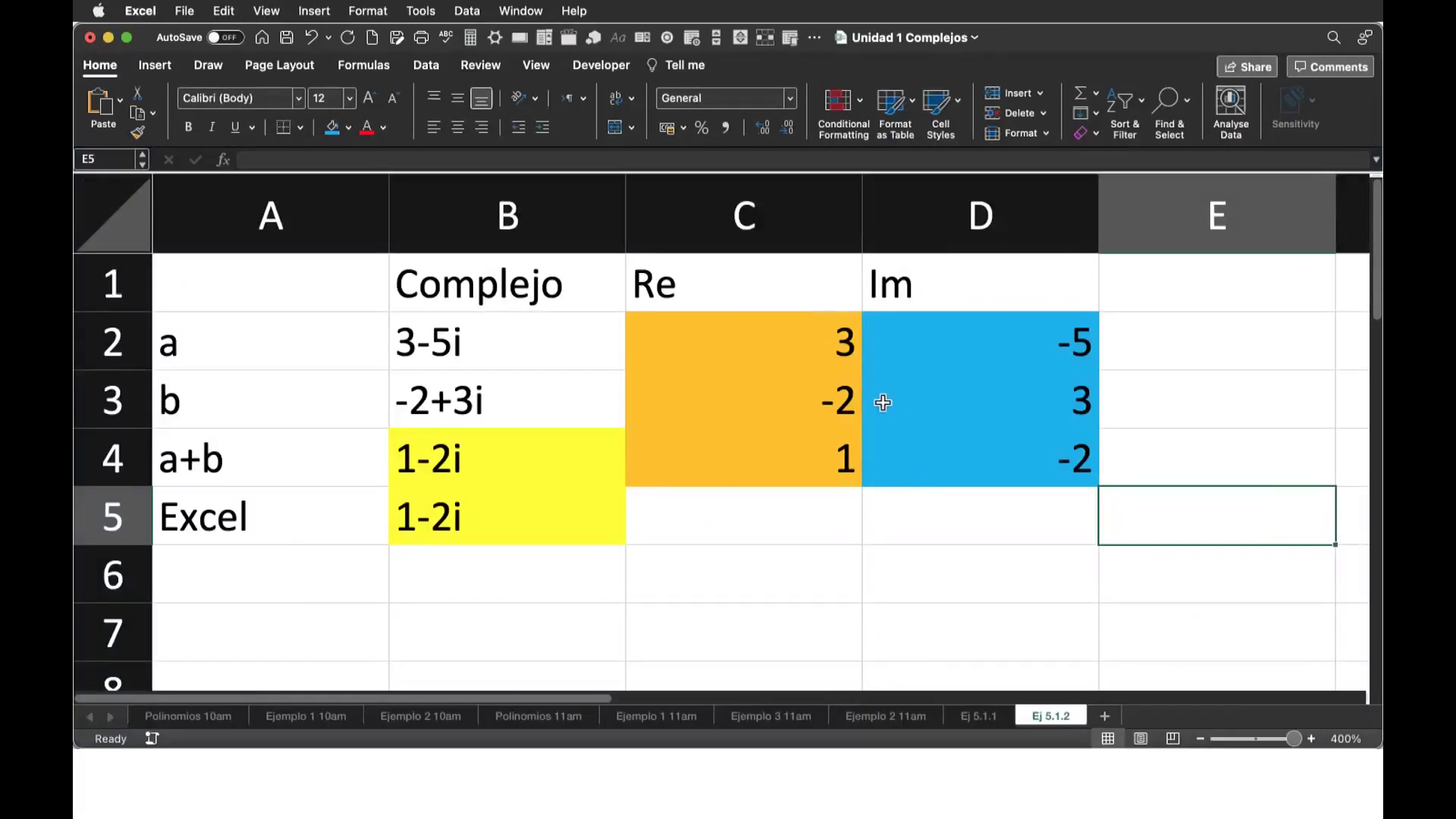
- Narrow columns C and D to width 10
key("super+z")
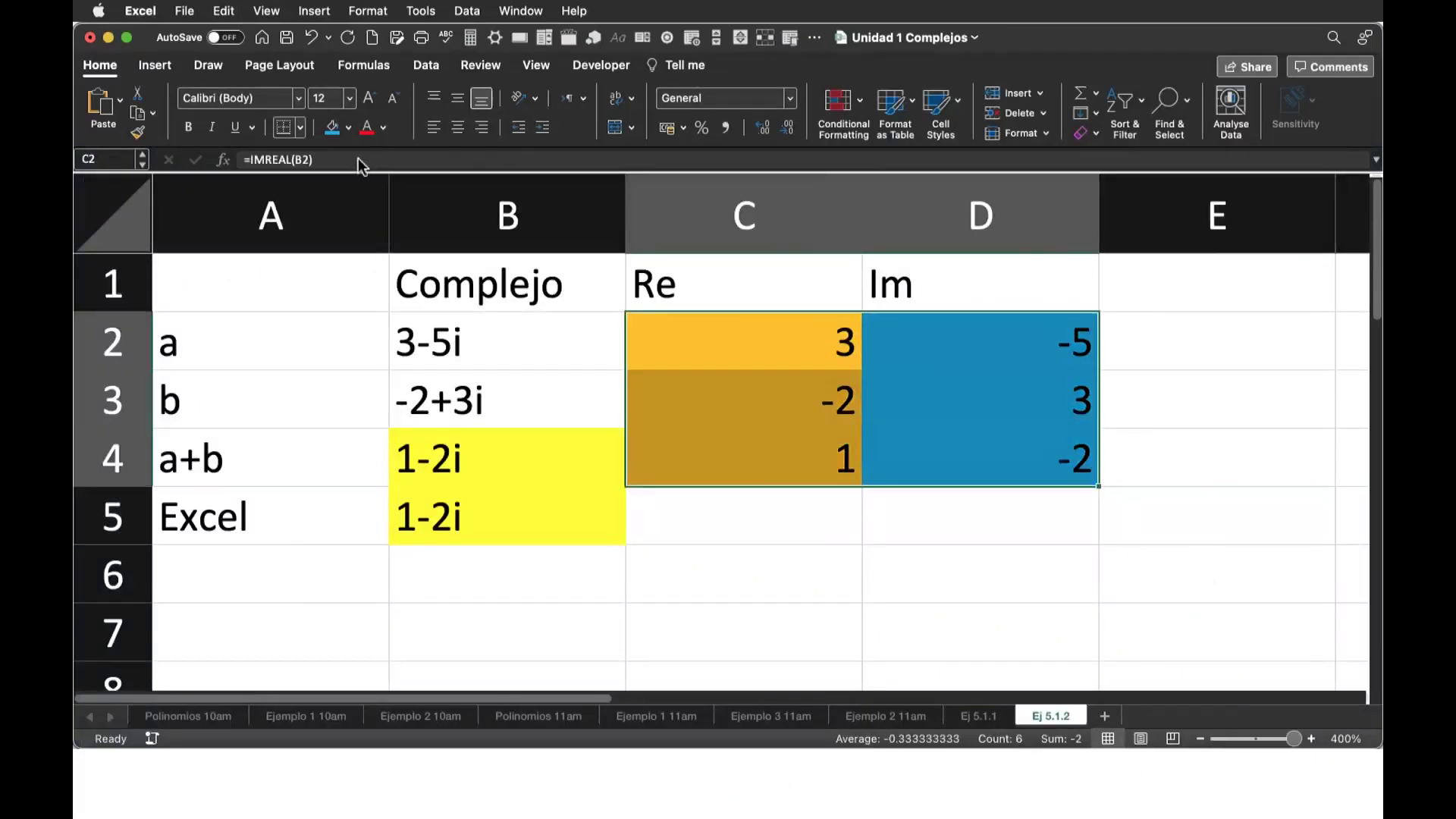
key("super+z")
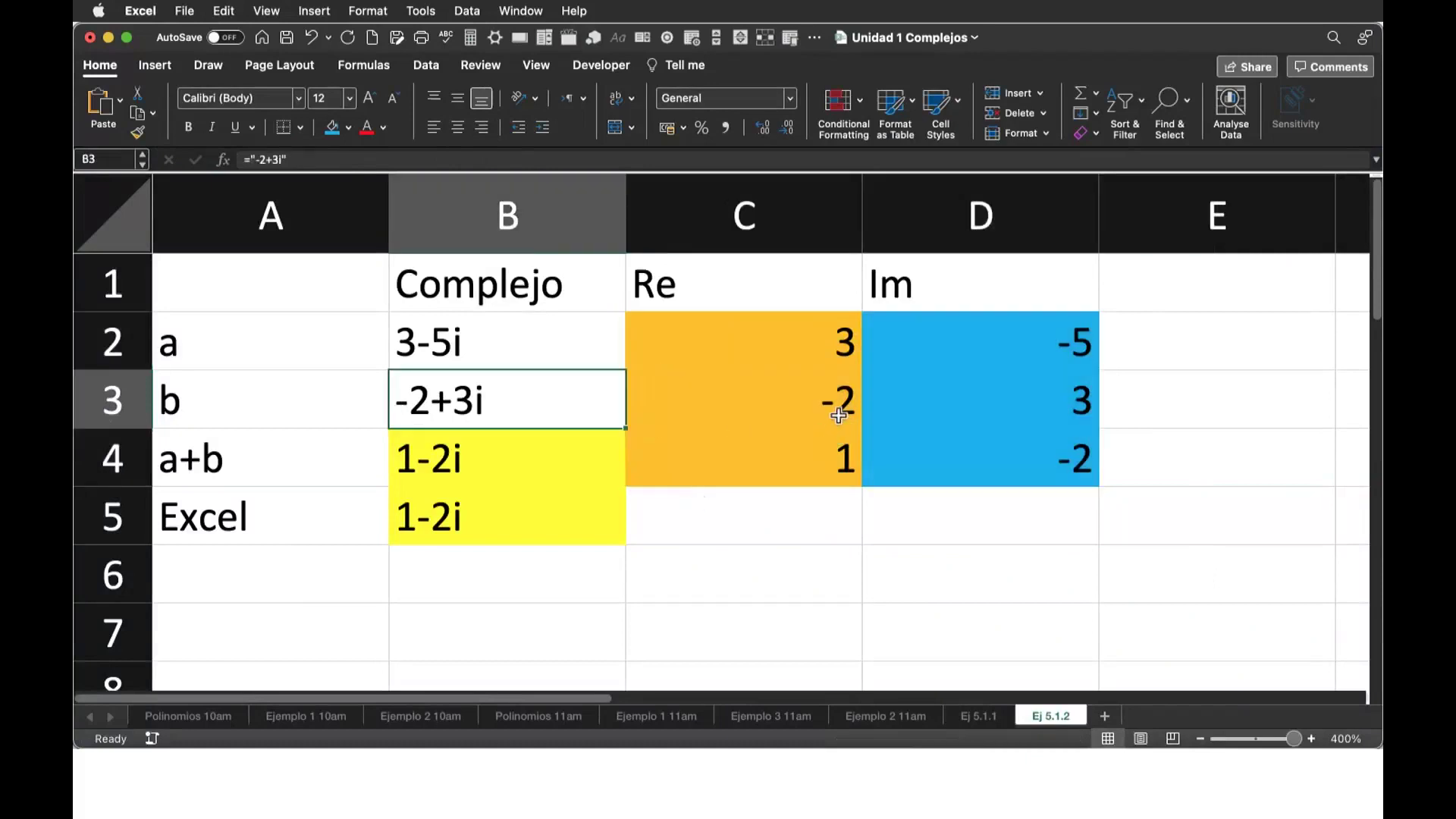
left_click_drag(744, 216, 981, 216)
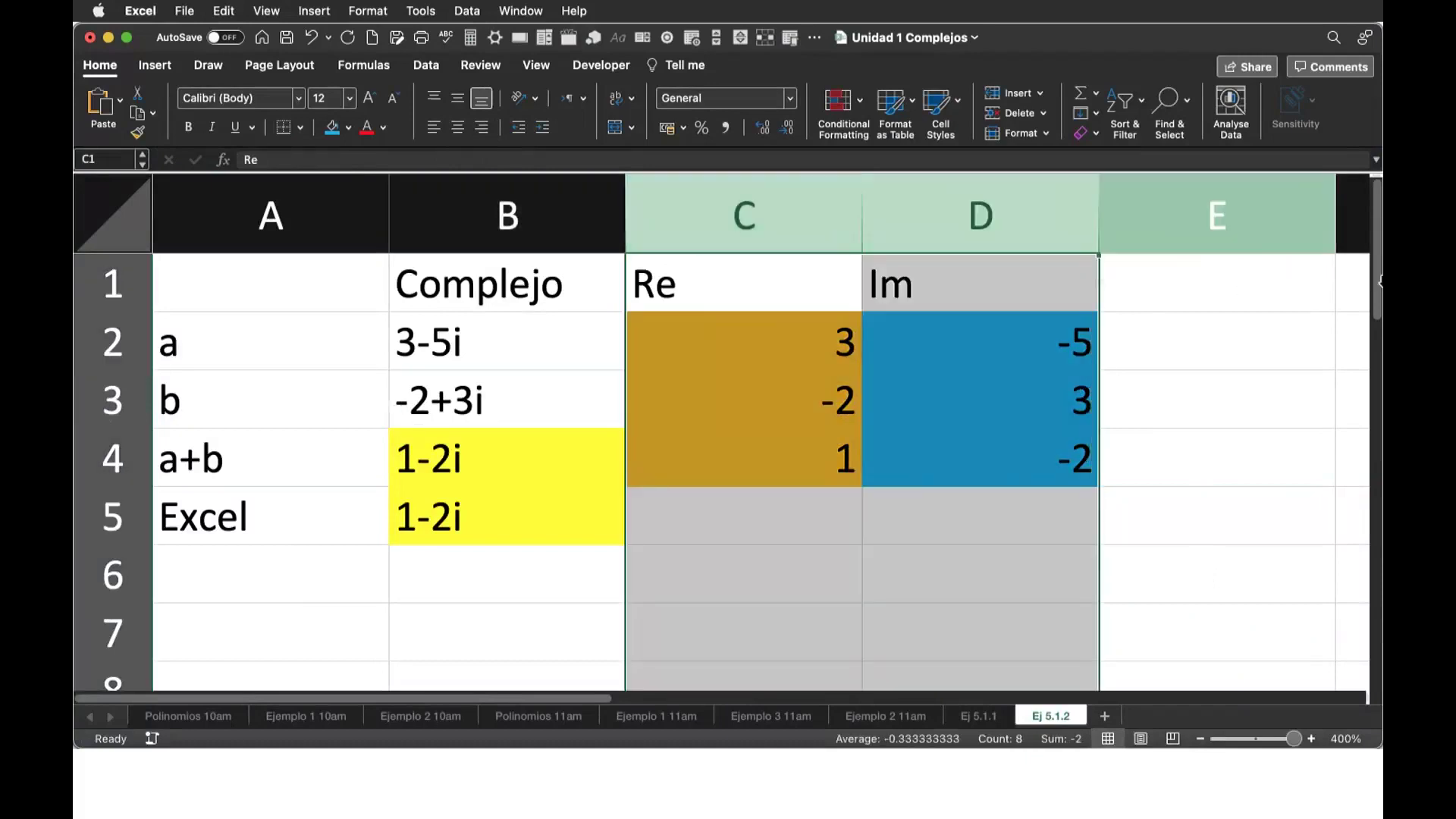
left_click_drag(1099, 217, 771, 217)
- Reselect the Re and Im values C2:D4 and switch to the Overleaf PDF
key("Right")
key("Right")
key("Down")
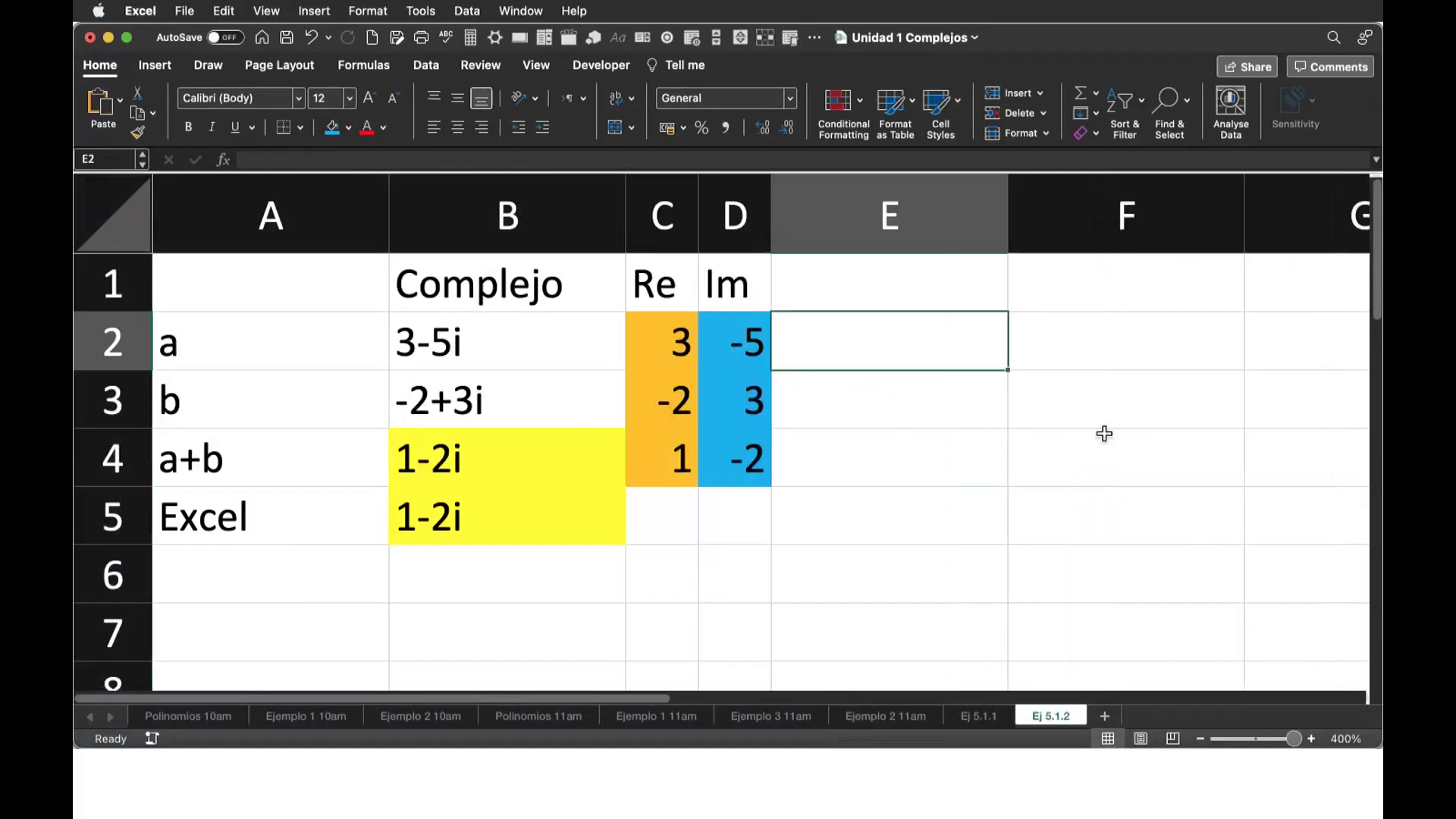
key("Left")
key("Left")
key("shift+Right")
key("shift+Down")
key("shift+Down")
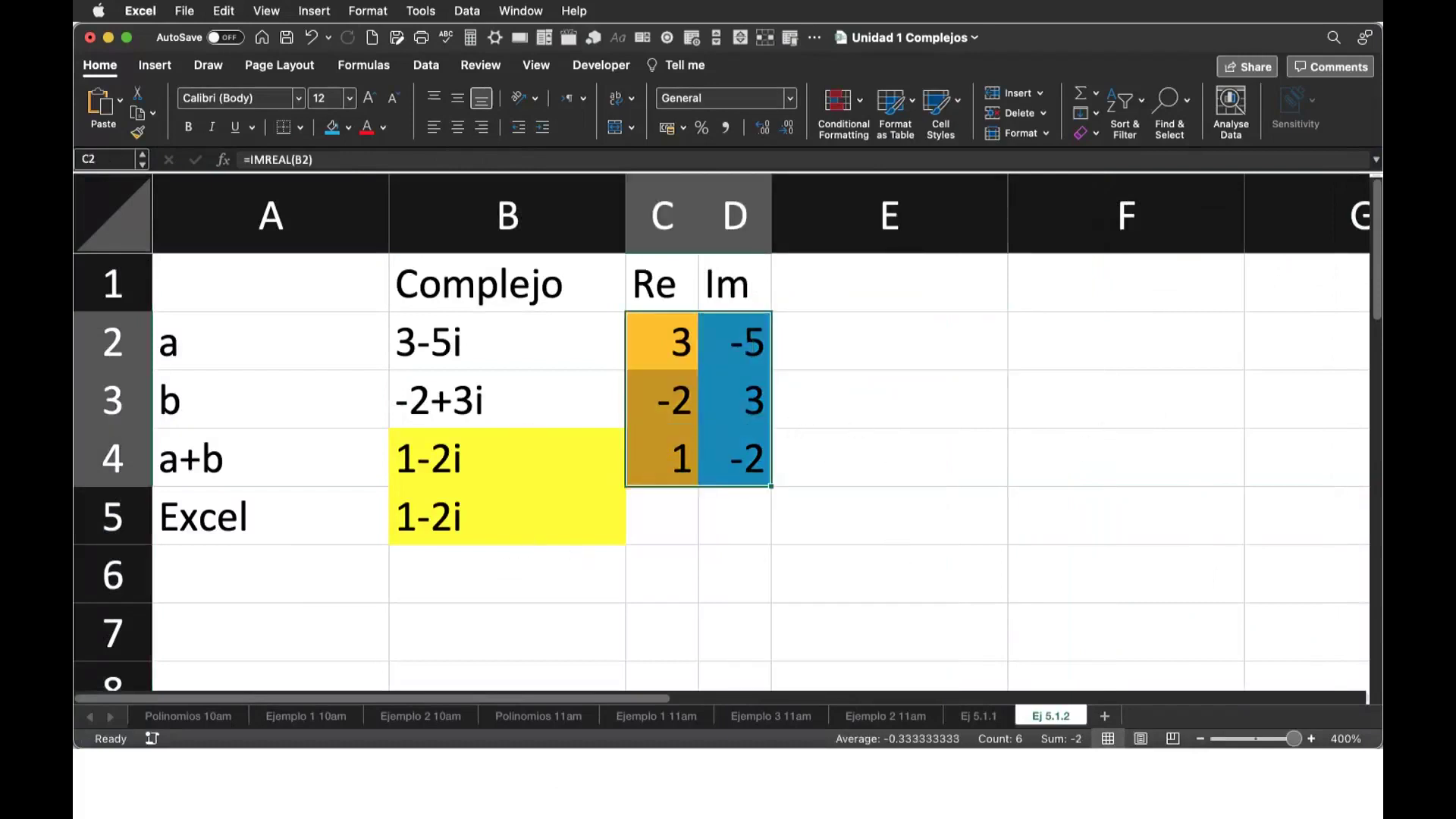
key("super+Tab")
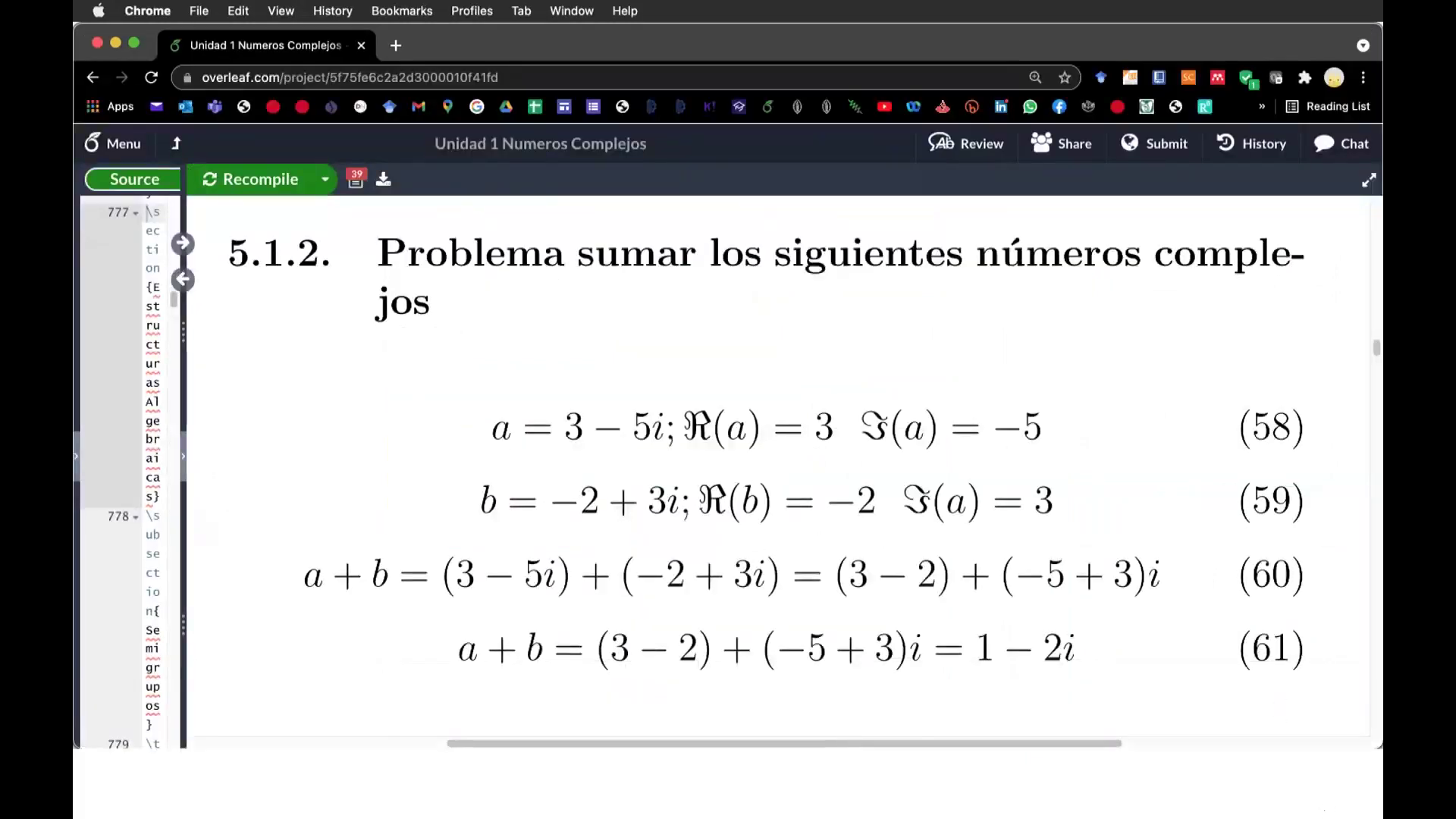
- Scroll the Overleaf PDF past section 5.1.3 down to equations (62)–(65)
scroll(781, 470, "down", 2)
scroll(782, 471, "up", 2)
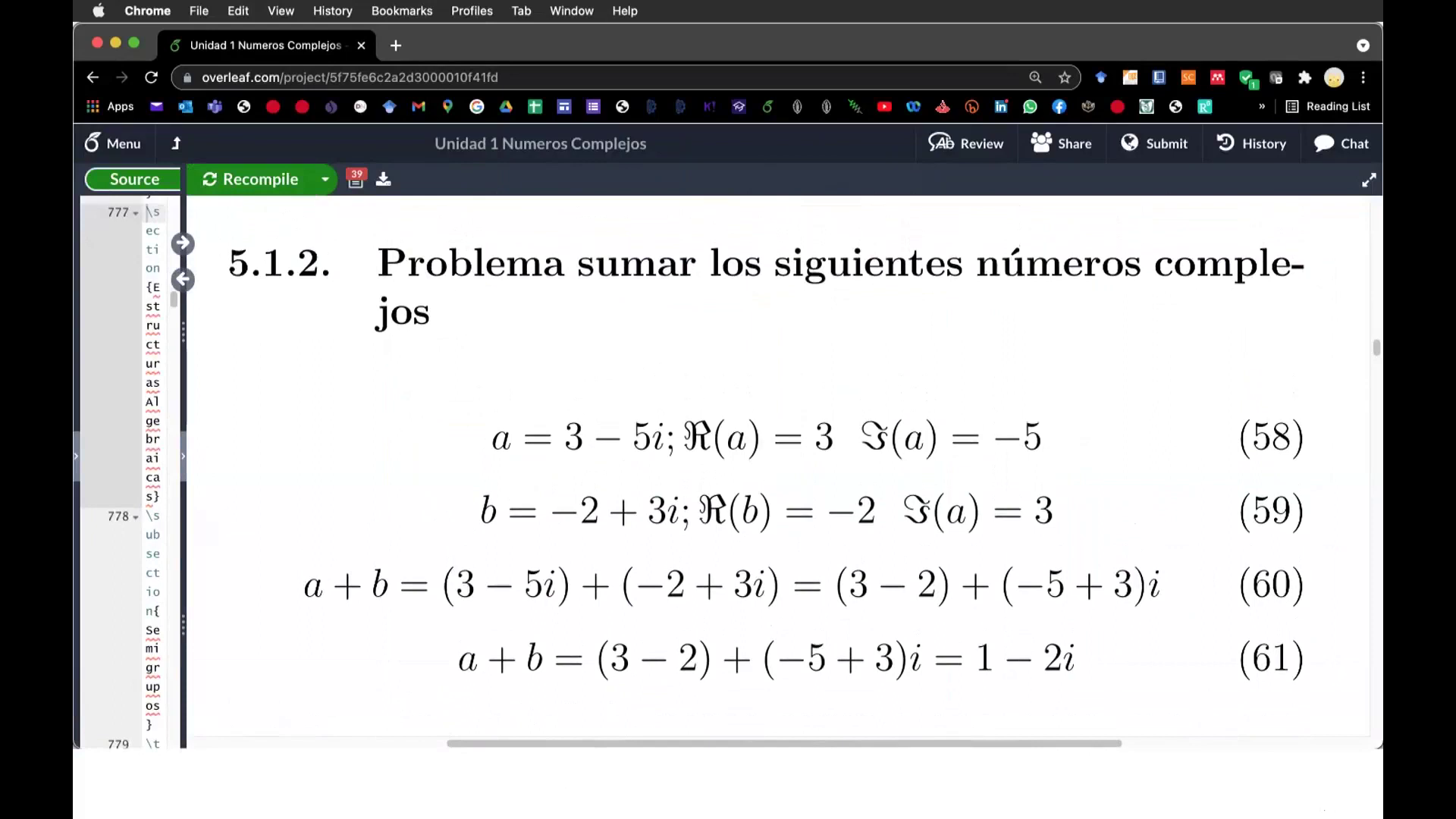
scroll(766, 471, "down", 5)
scroll(766, 470, "down", 1)
scroll(766, 470, "down", 1)
scroll(766, 471, "down", 1)
scroll(766, 471, "down", 1)
scroll(766, 471, "down", 2)
scroll(766, 470, "down", 2)
scroll(766, 470, "down", 3)
scroll(766, 470, "down", 1)
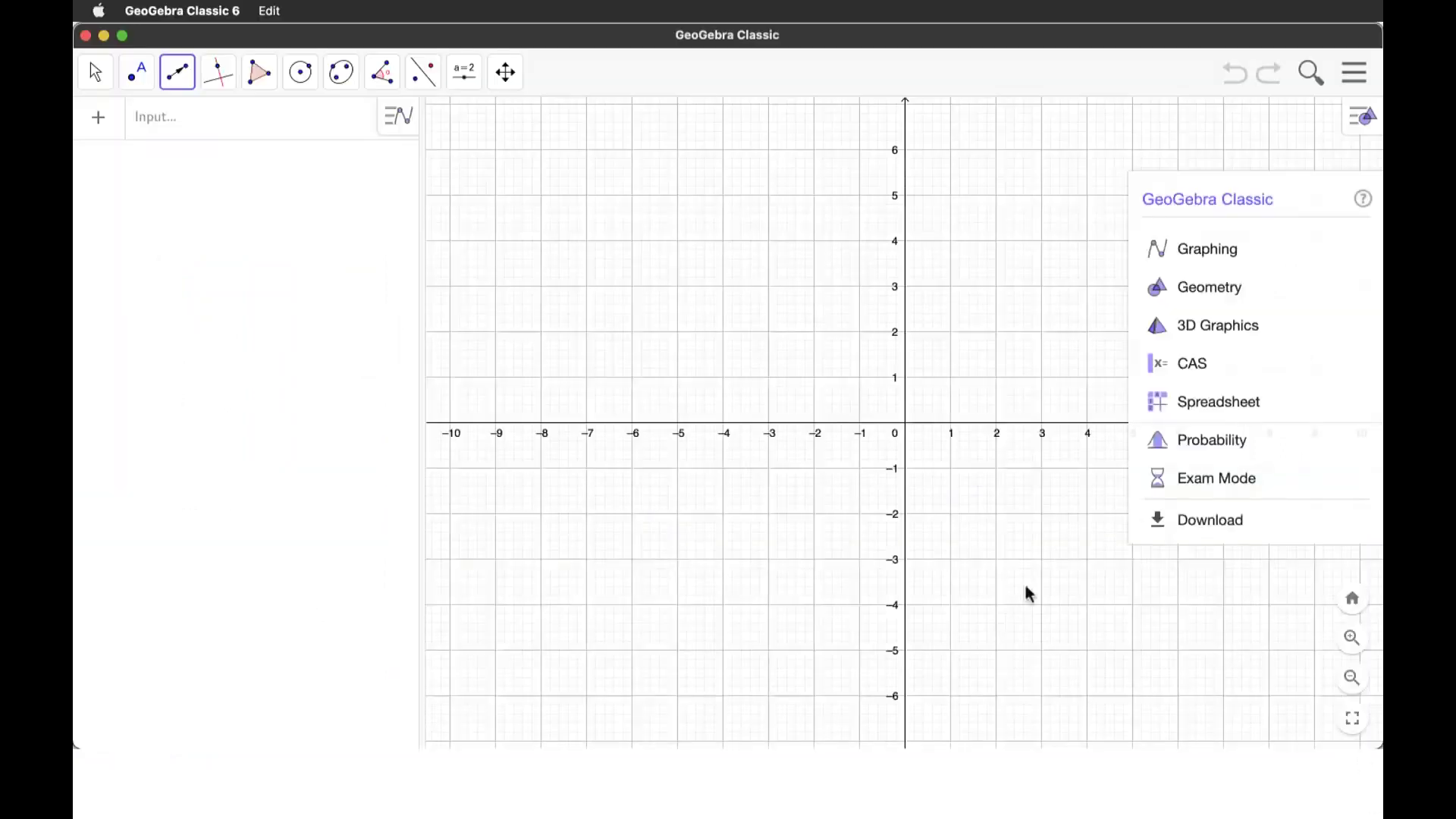
- Place a trial vector u from A to B, delete A, B and u, then pan the origin left
left_click(833, 495)
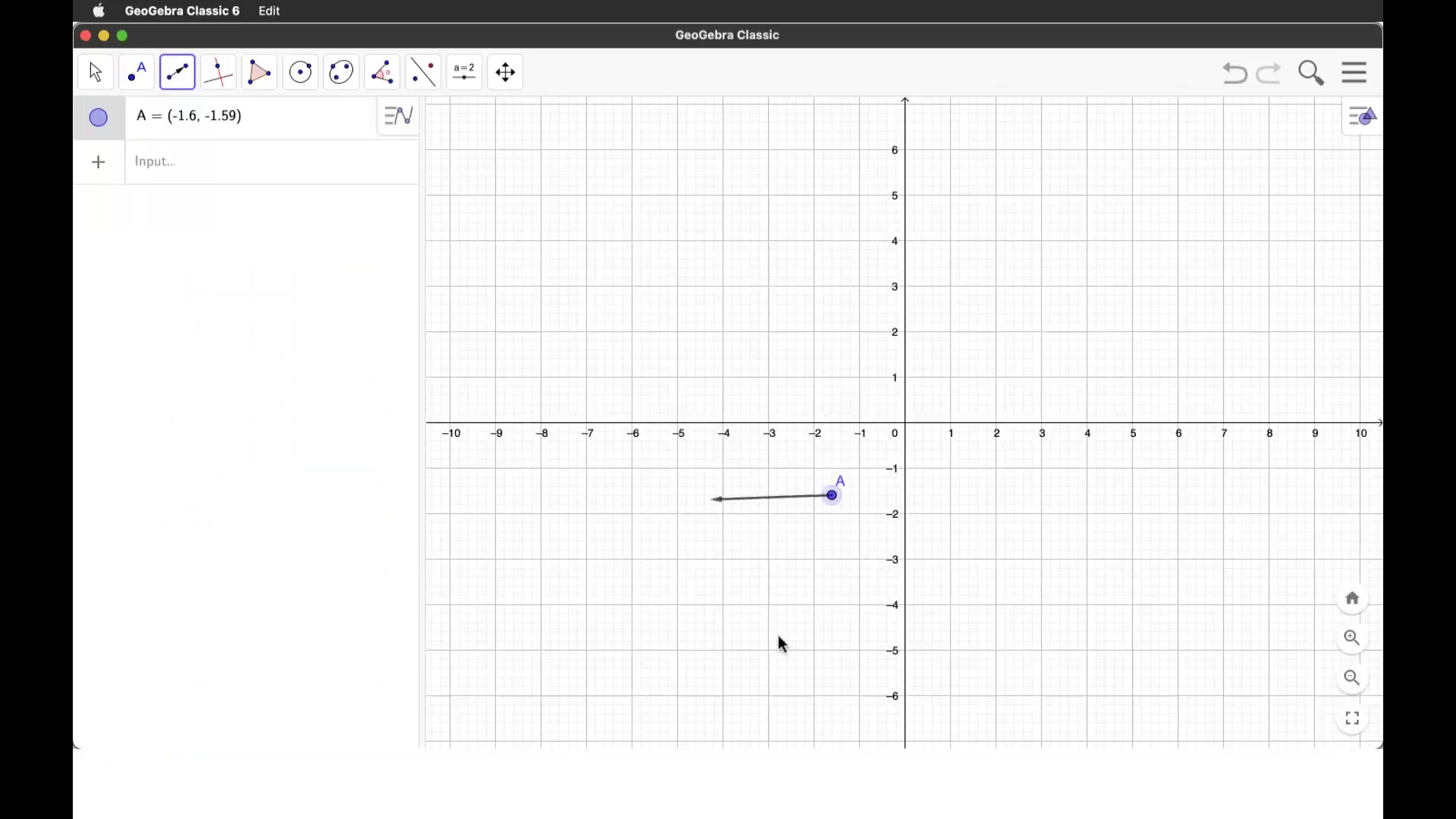
left_click(596, 512)
left_click(96, 72)
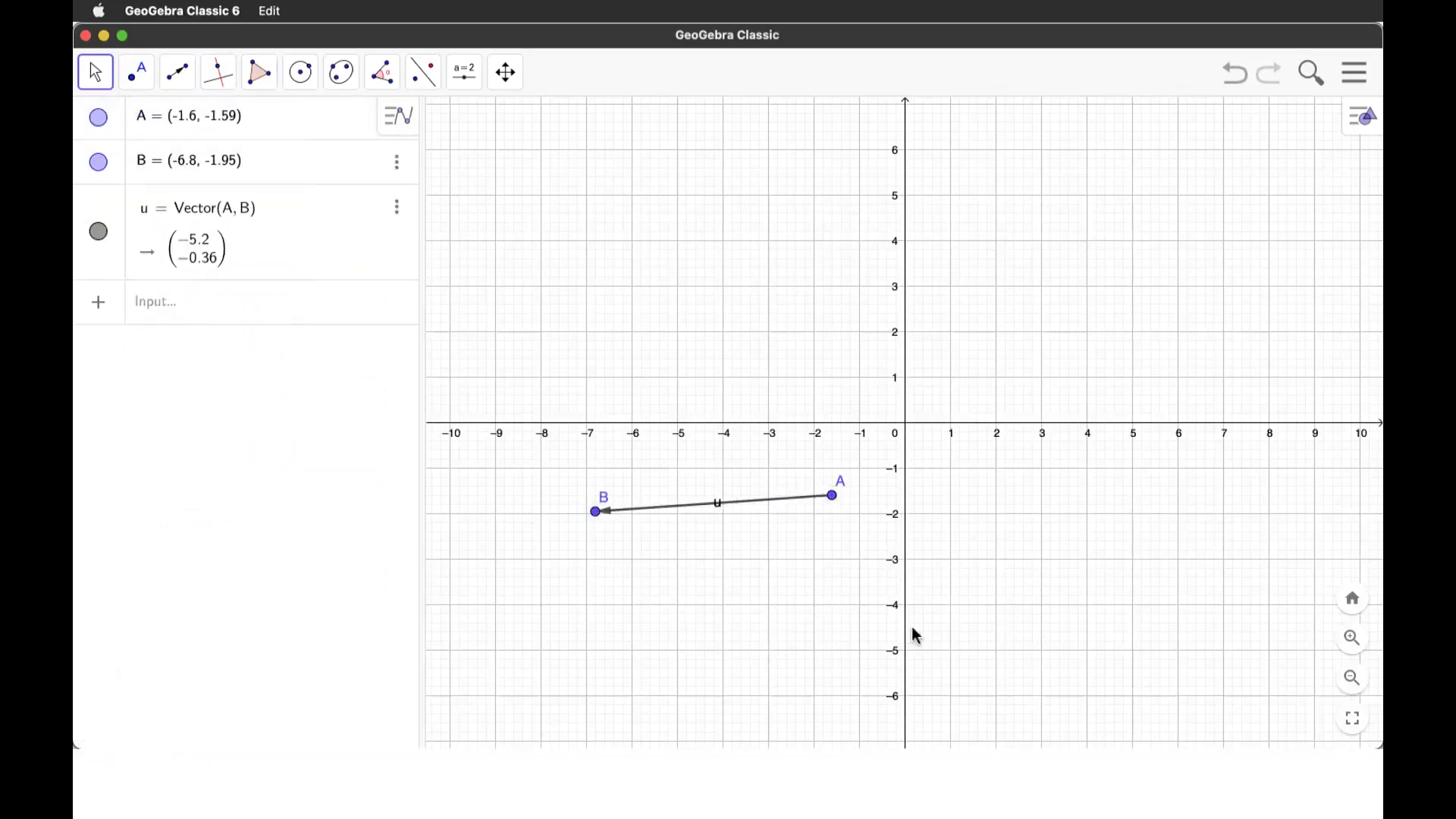
key("Tab")
key("Delete")
key("Tab")
key("Delete")
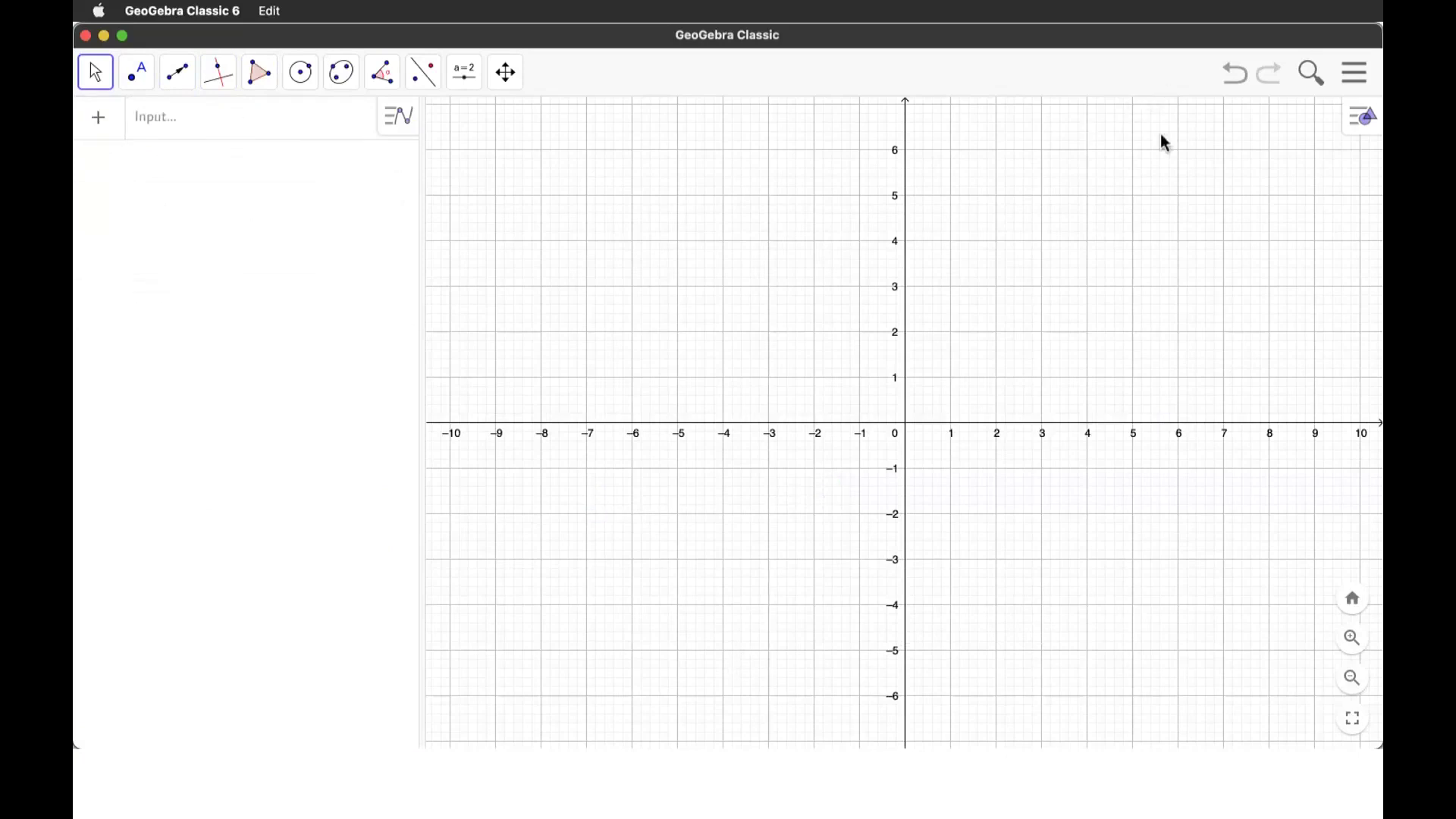
left_click_drag(1228, 399, 1085, 418)
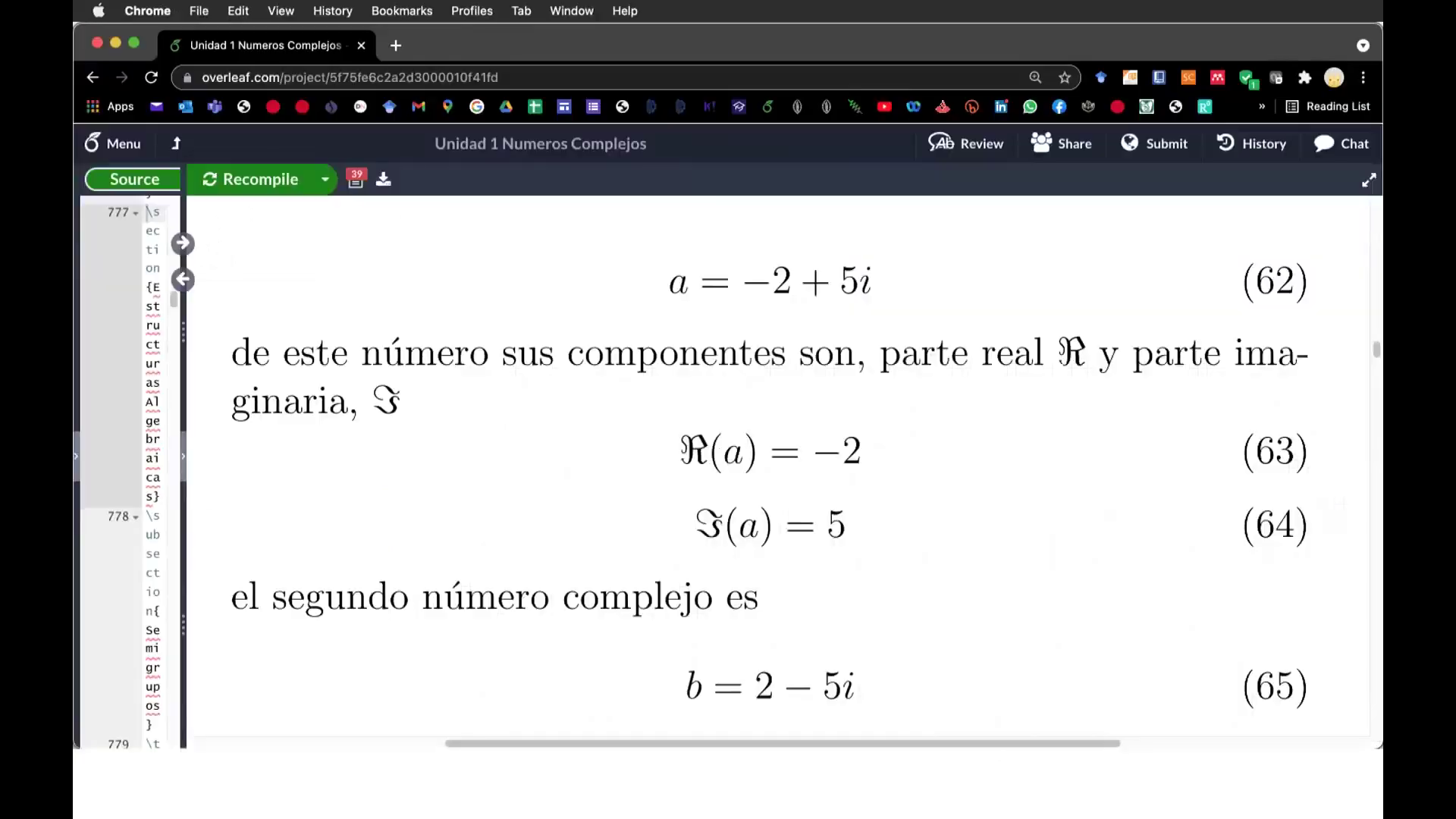
- Scroll the Overleaf PDF back up to problem 5.1.2, equations (58)–(61), then return to GeoGebra
scroll(1158, 744, "up", 3)
scroll(1157, 744, "up", 5)
scroll(1158, 744, "up", 2)
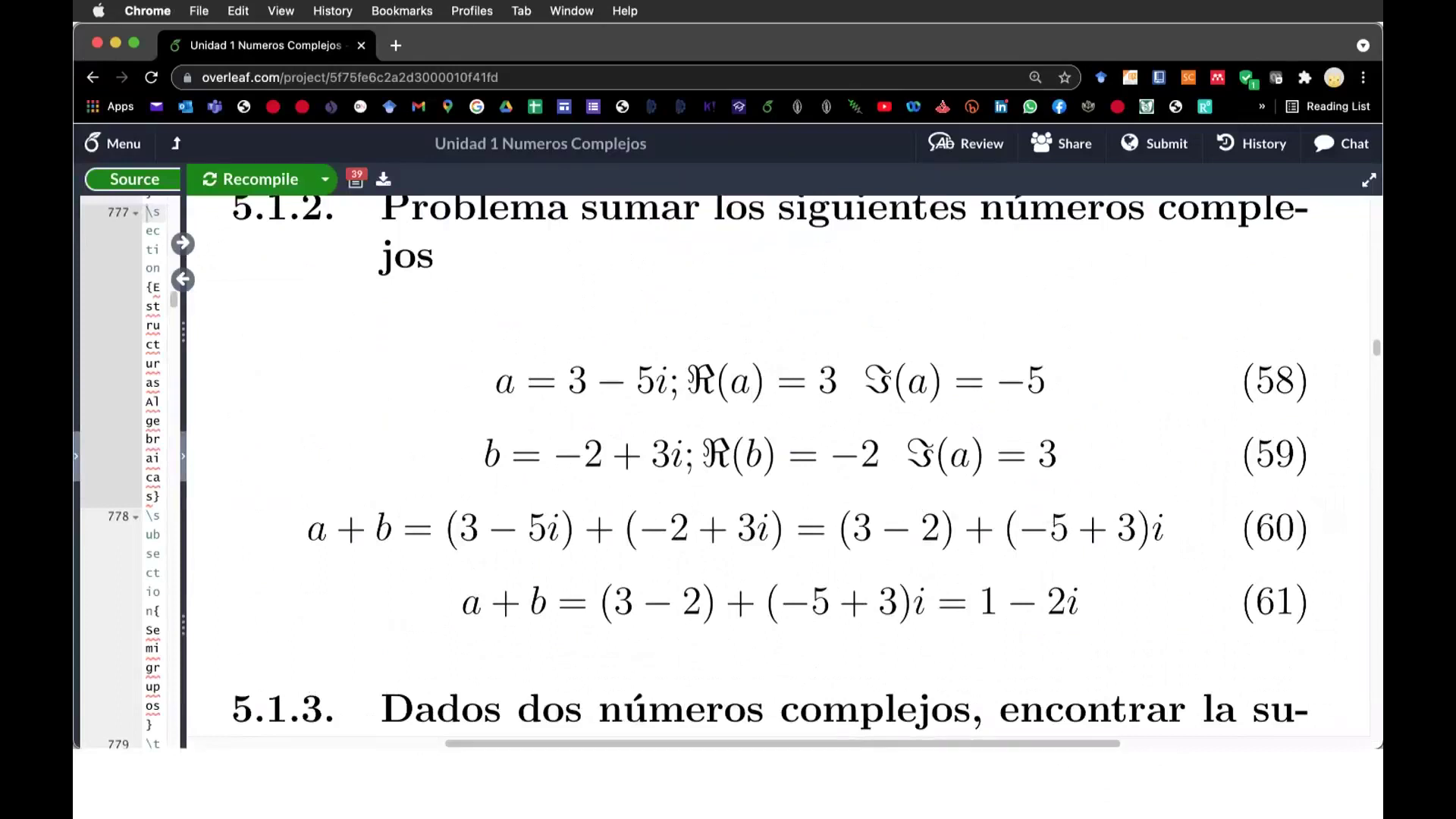
key("super+Tab")
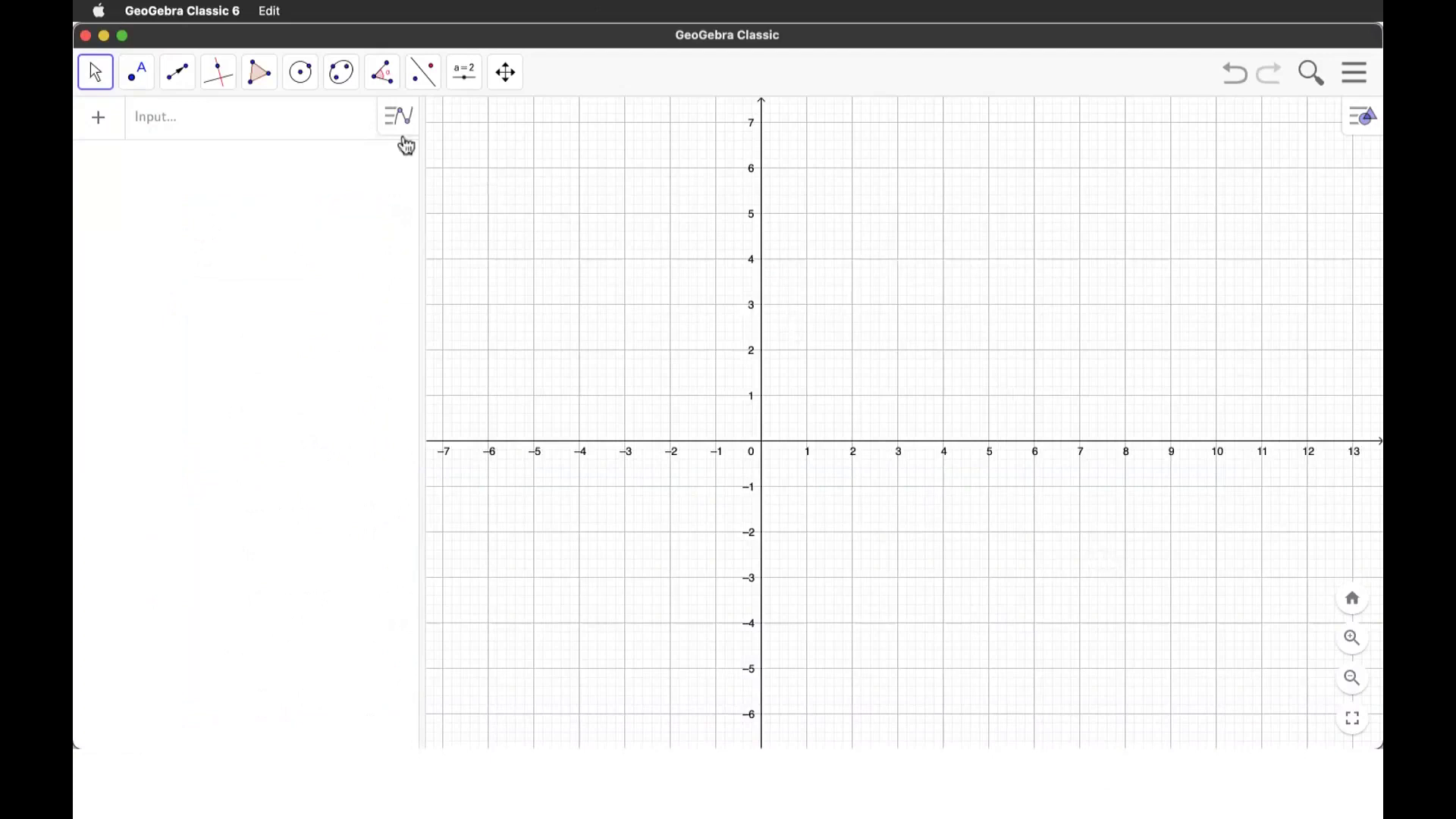
- Draw vector u from the origin to (3, −5) and vector v from the origin to (−2, 3)
left_click(179, 76)
left_click(243, 317)
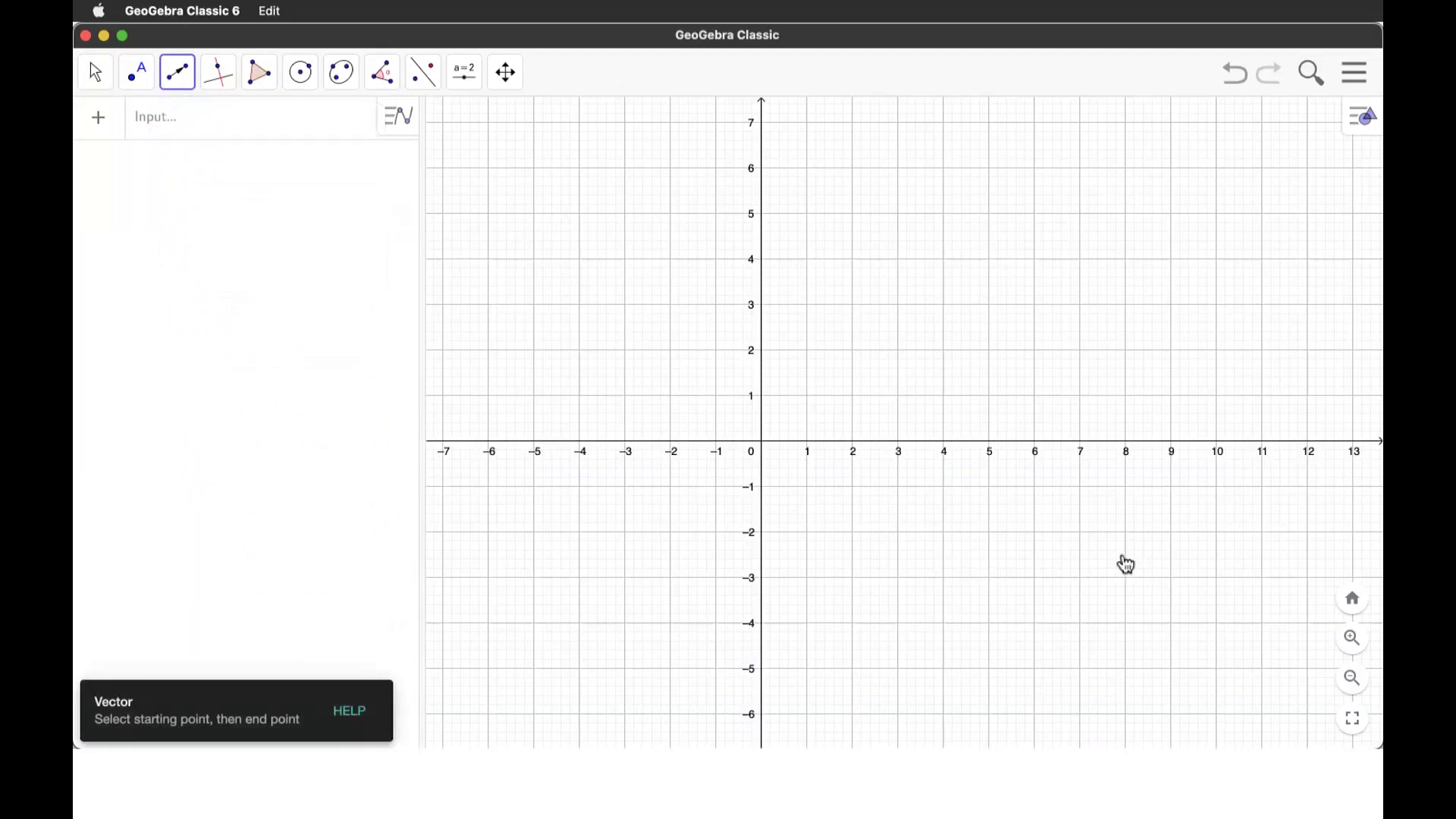
left_click(937, 565)
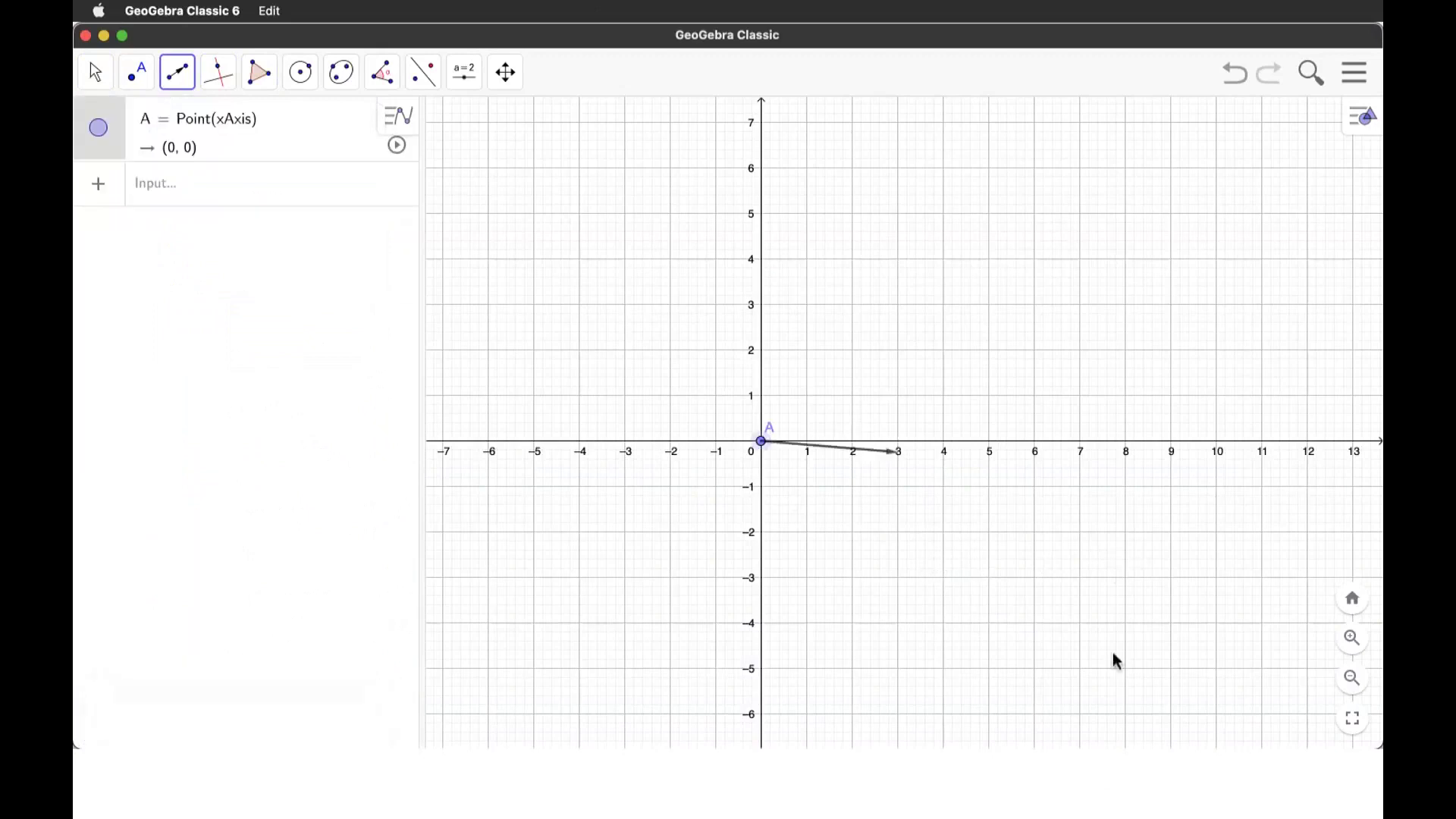
left_click(899, 669)
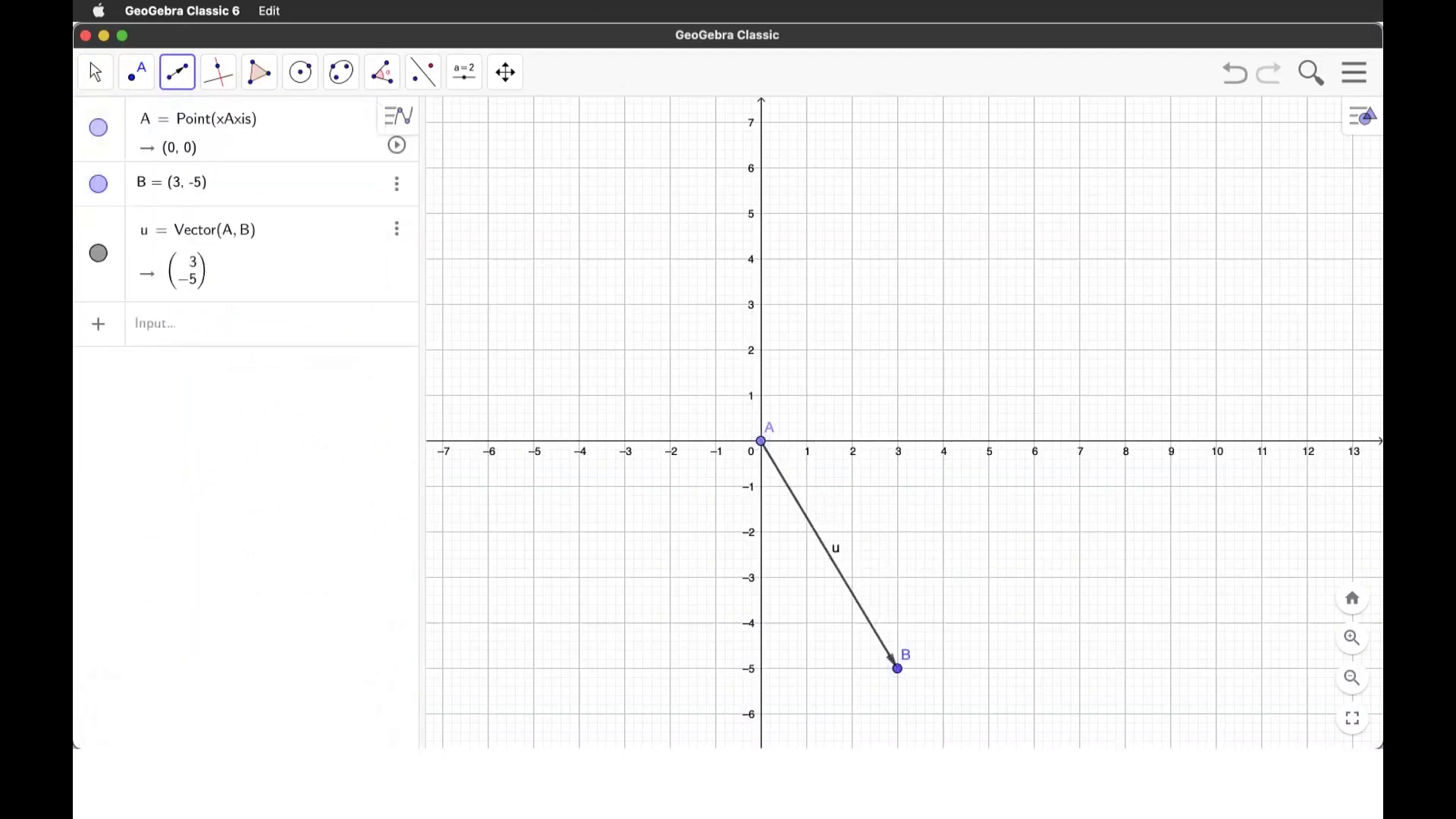
key("super+Tab")
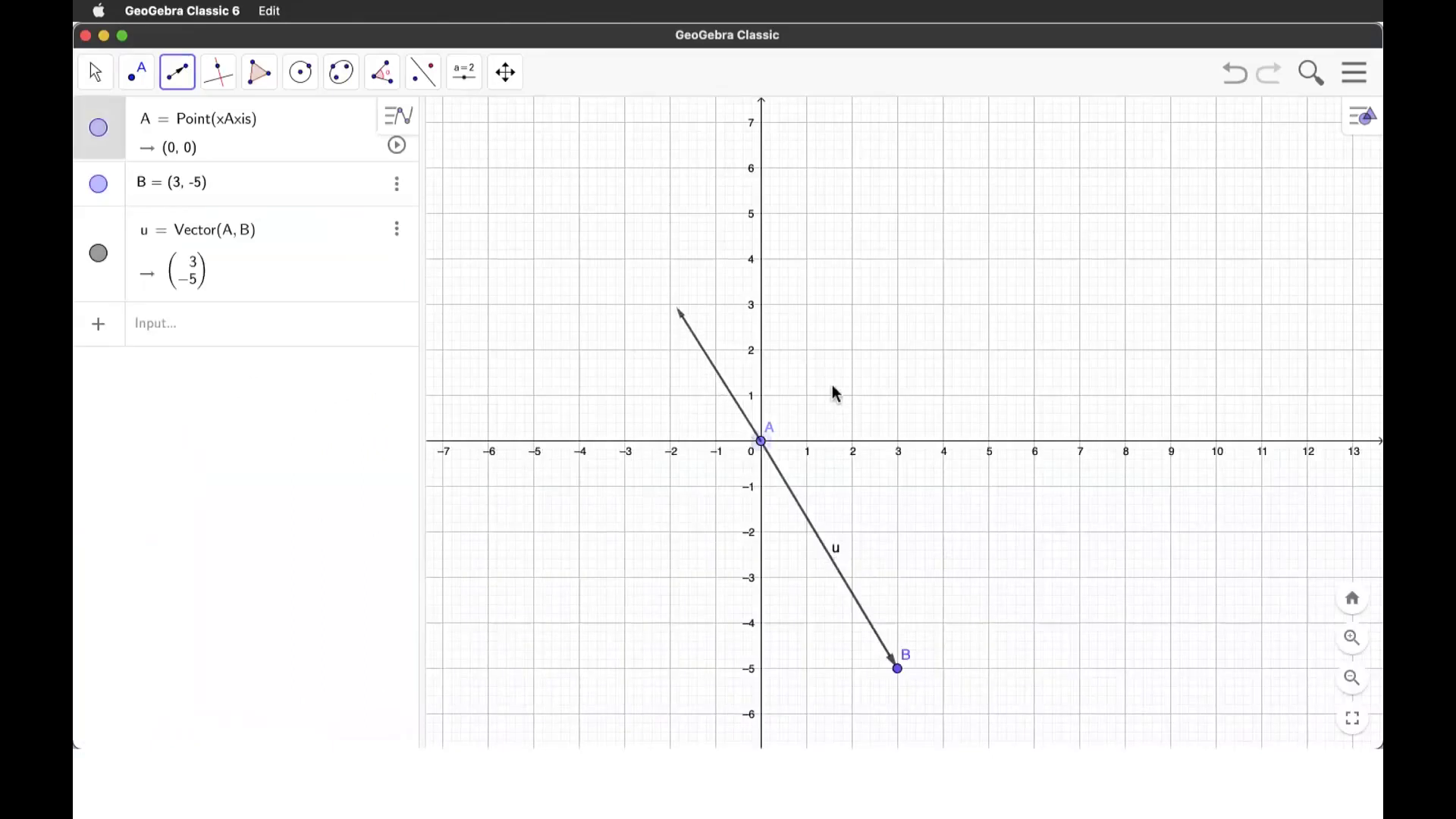
left_click(671, 305)
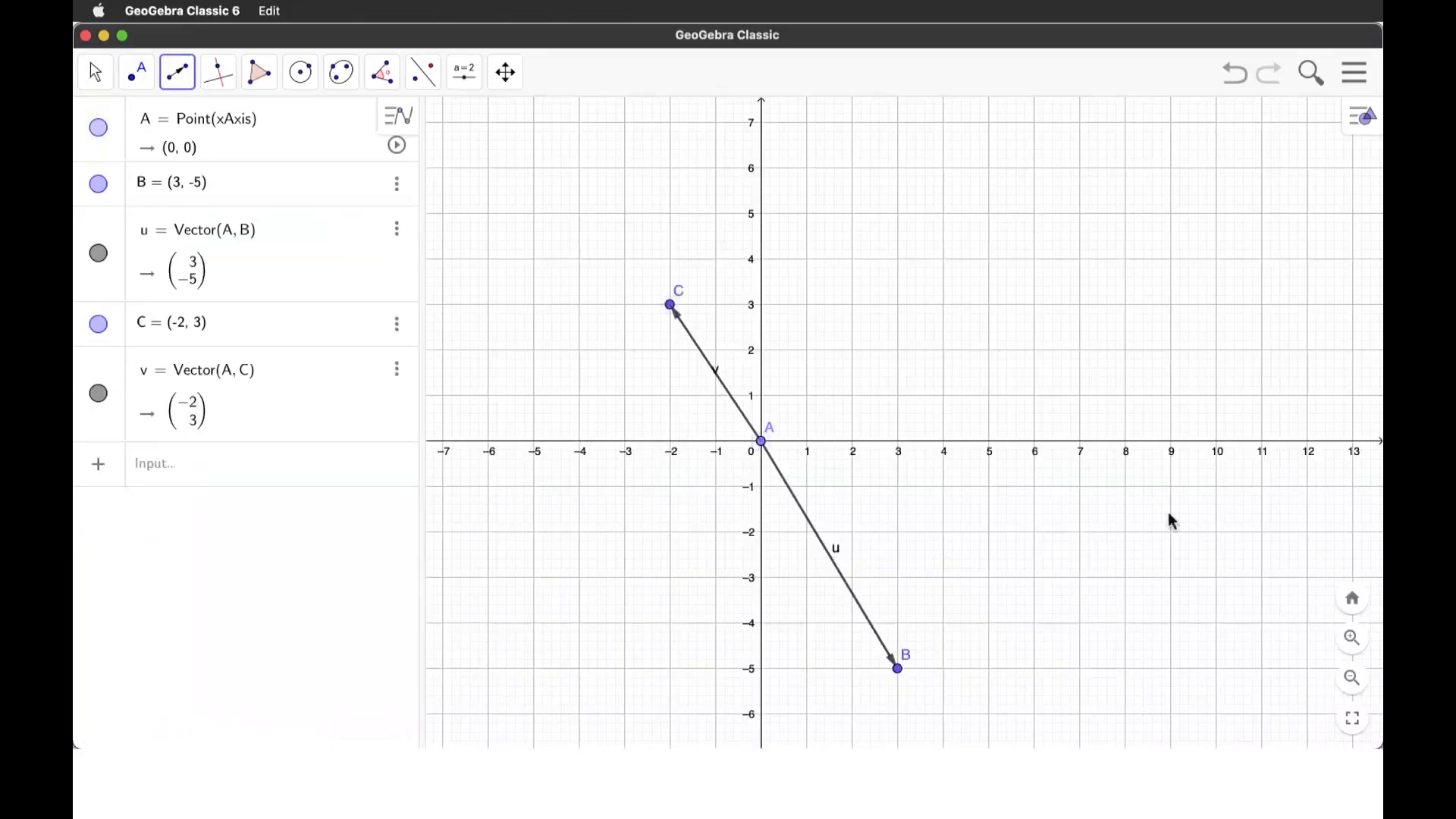